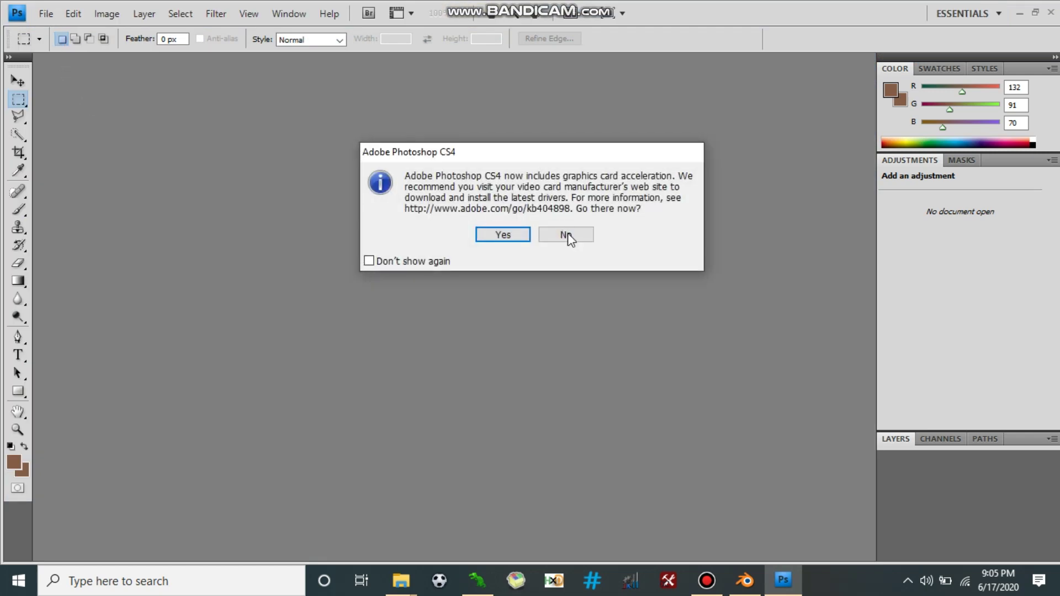
Dismiss the graphics card notice and open arm_bsm.ftex.dds and skin_bsm_4.png from the EMERSON folder on the Desktop.
left_click(565, 234)
left_click(55, 15)
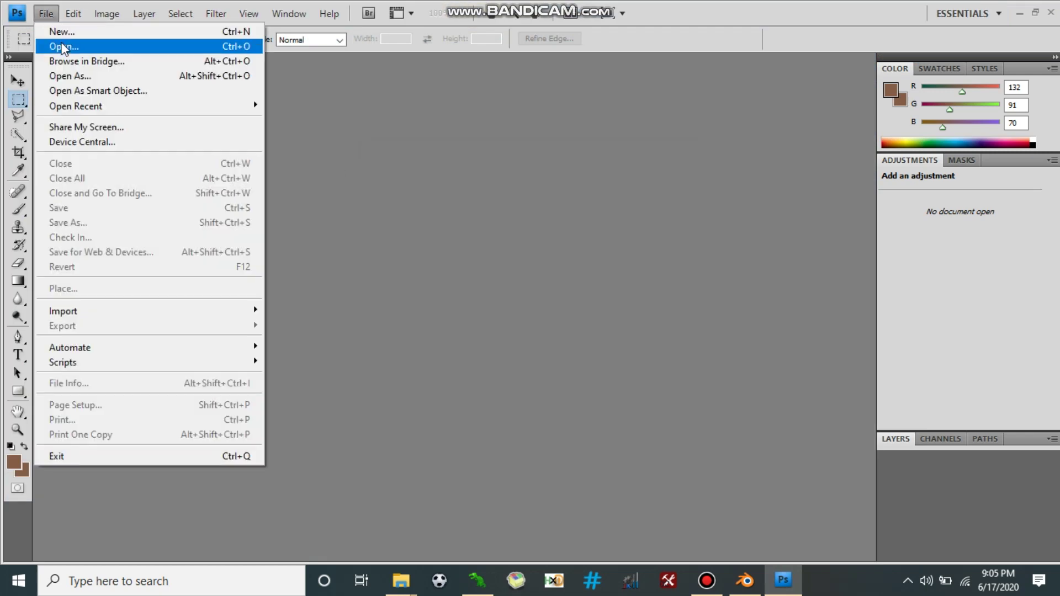
left_click(54, 48)
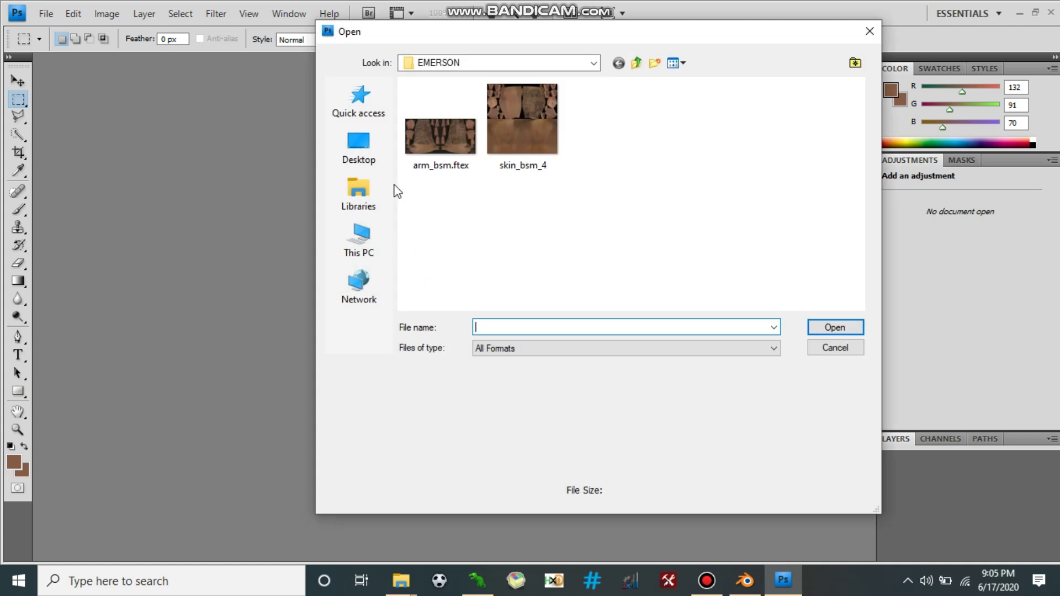
left_click(386, 162)
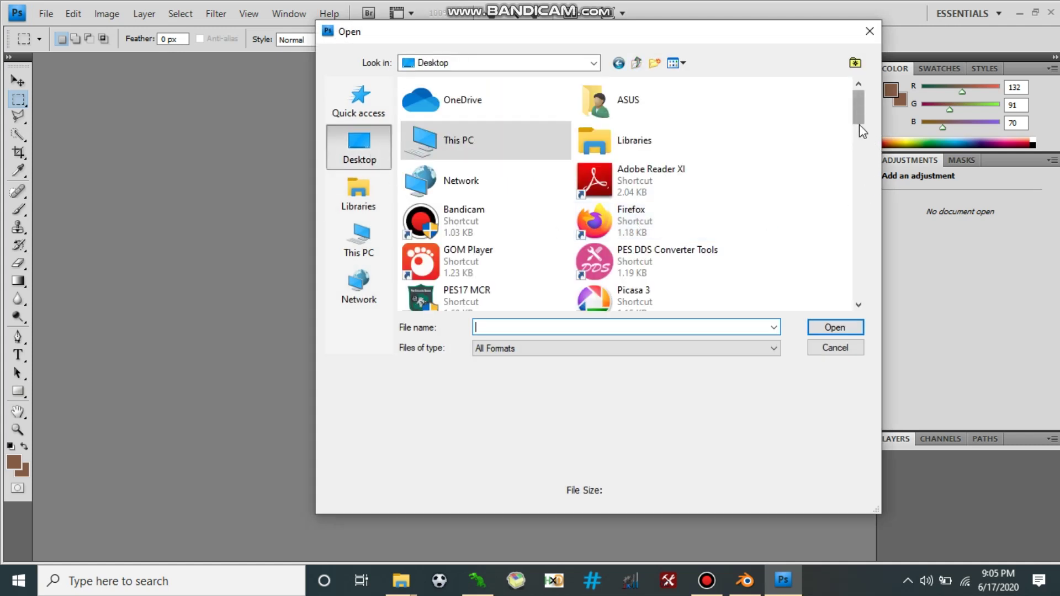
left_click_drag(859, 121, 865, 176)
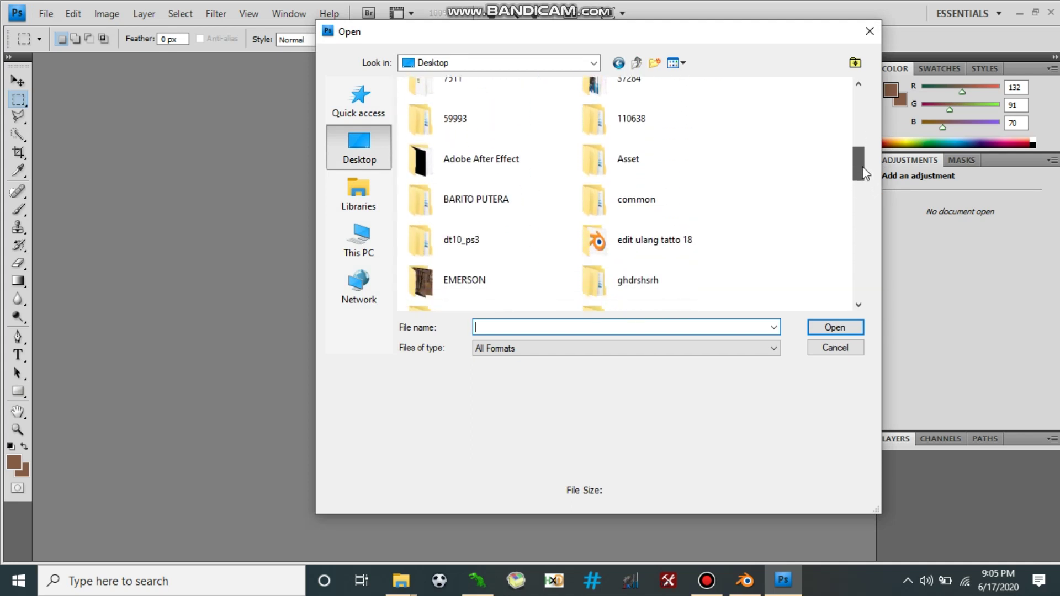
double_click(491, 279)
left_click_drag(438, 230, 517, 130)
left_click(825, 327)
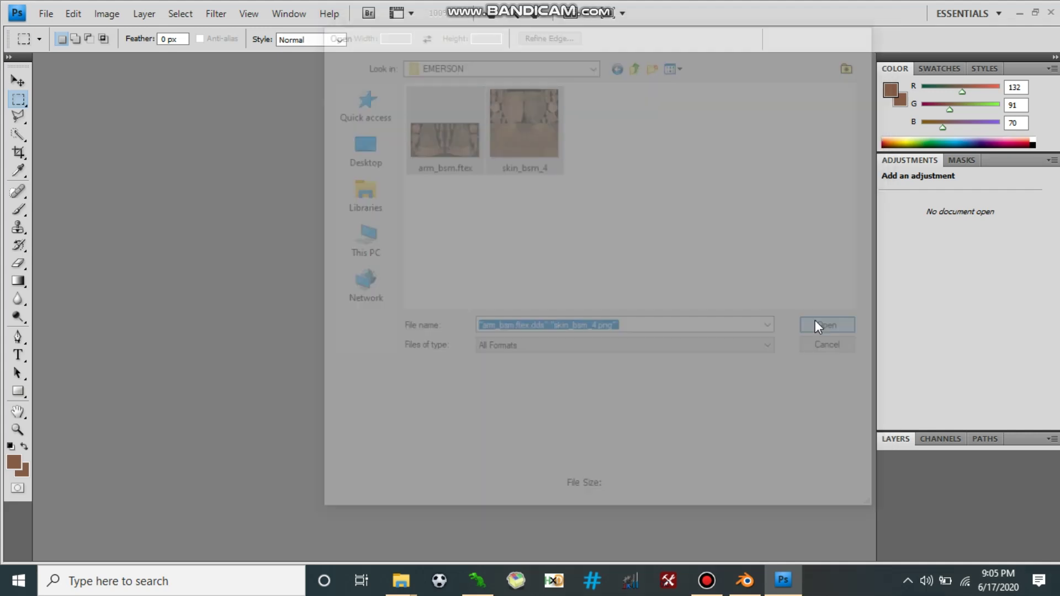
left_click(635, 342)
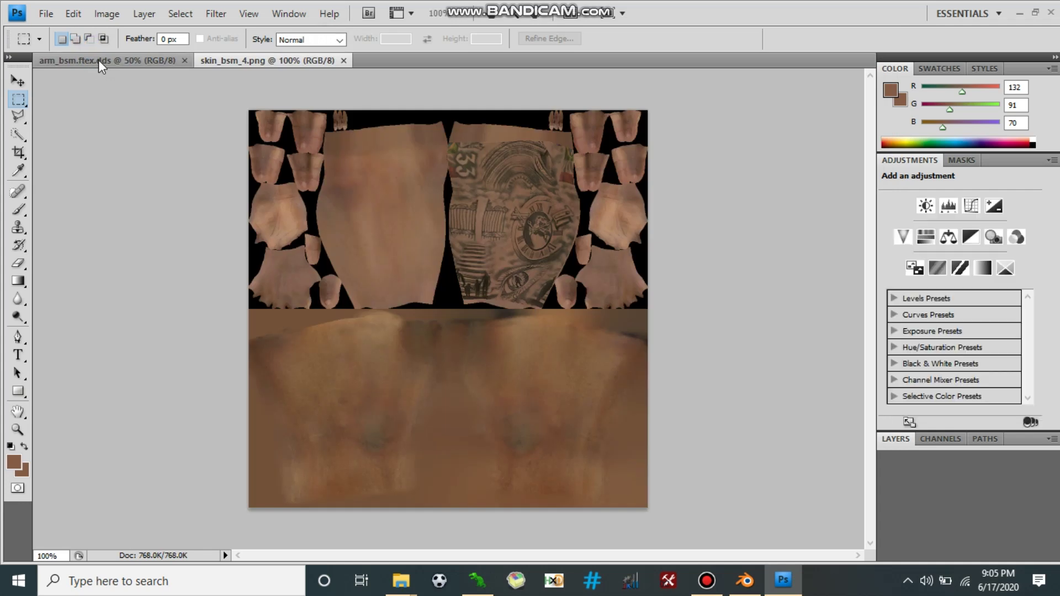
In arm_bsm.ftex.dds, outline the left tattooed sleeve with the cross and dove using a Polygonal Lasso selection.
left_click(99, 60)
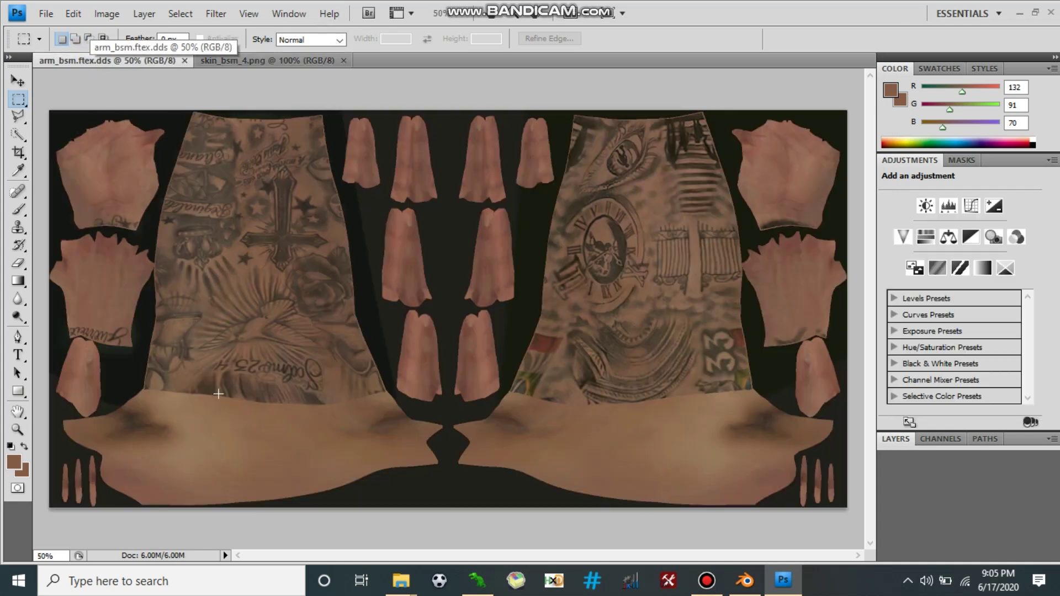
left_click(18, 116)
left_click(144, 388)
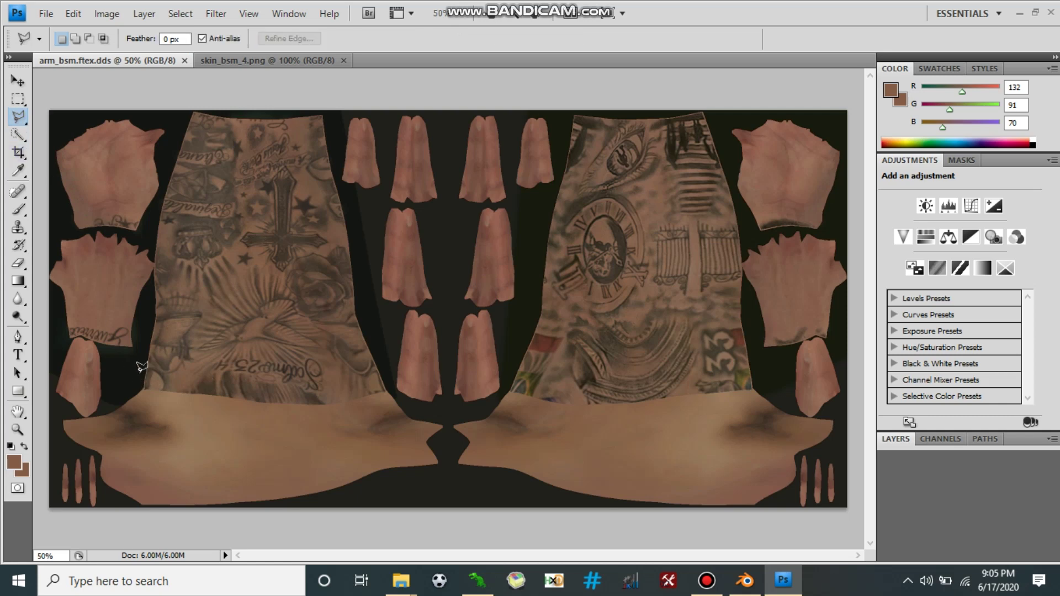
left_click(153, 338)
double_click(159, 316)
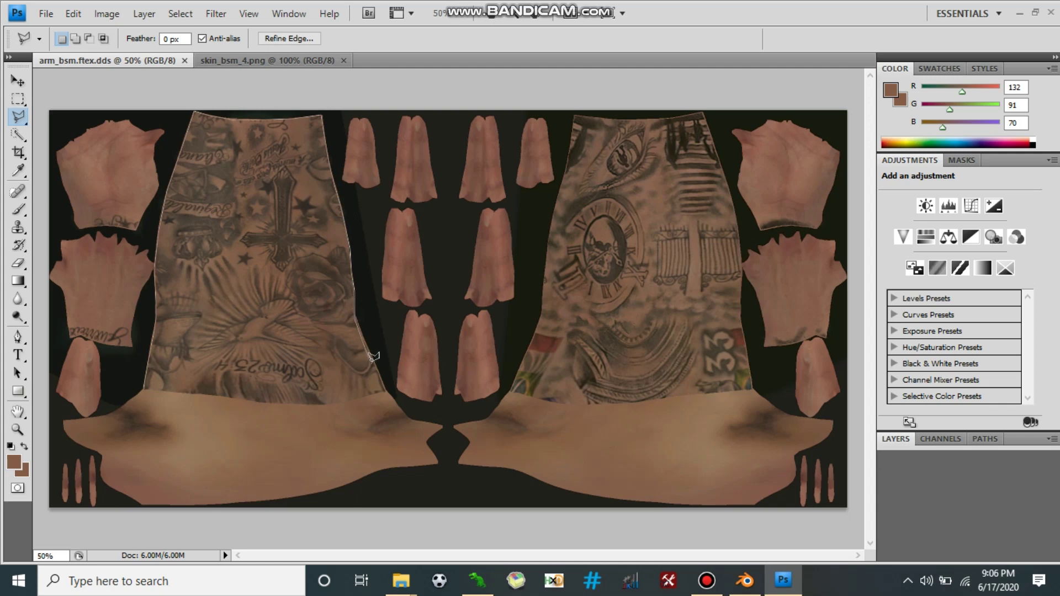
left_click(387, 390)
left_click(343, 404)
left_click(148, 385)
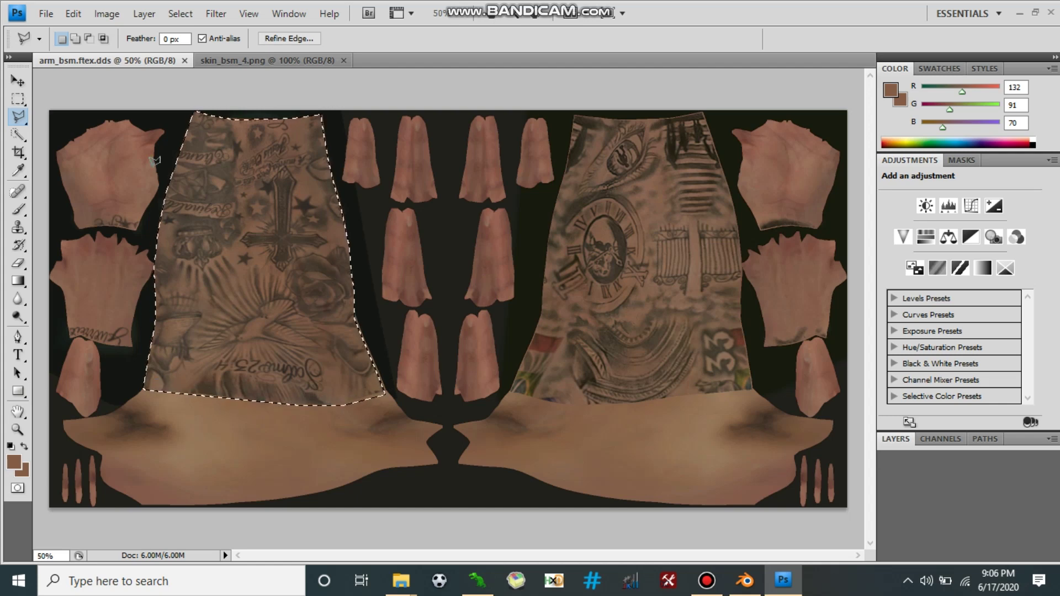
Float skin_bsm_4.png in its own window over the arm texture and copy the selected tattoo sleeve into it.
key("v")
left_click_drag(253, 58, 374, 161)
left_click_drag(364, 116, 566, 136)
left_click(315, 235)
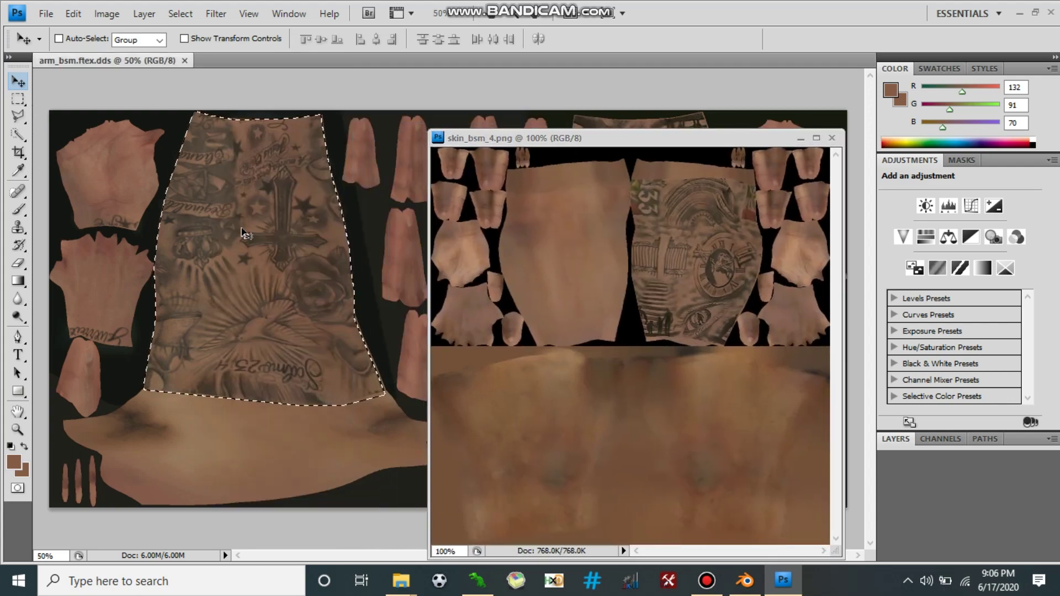
left_click_drag(238, 216, 589, 346)
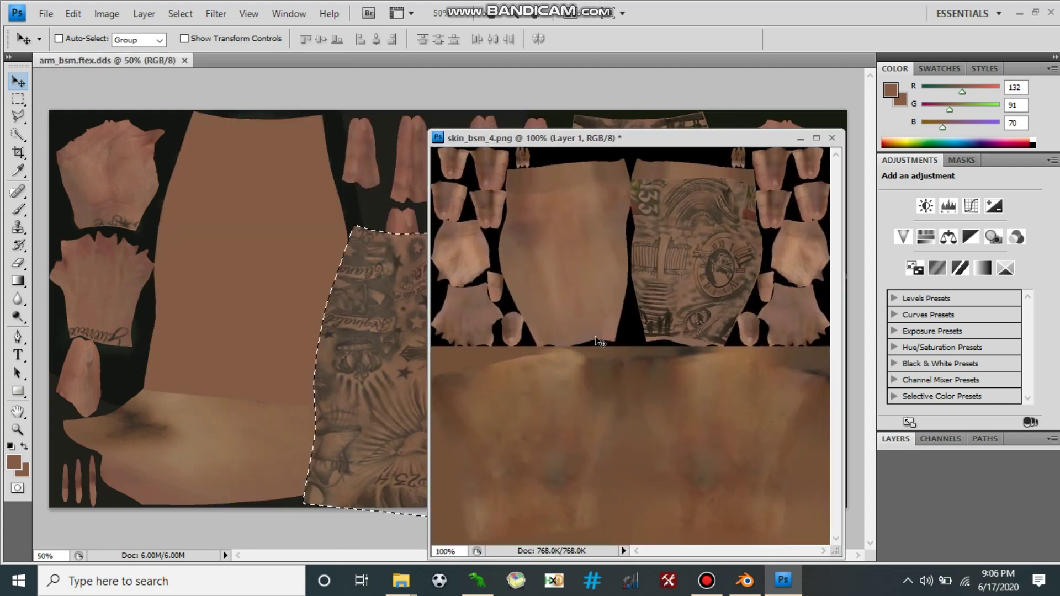
left_click_drag(565, 285, 610, 353)
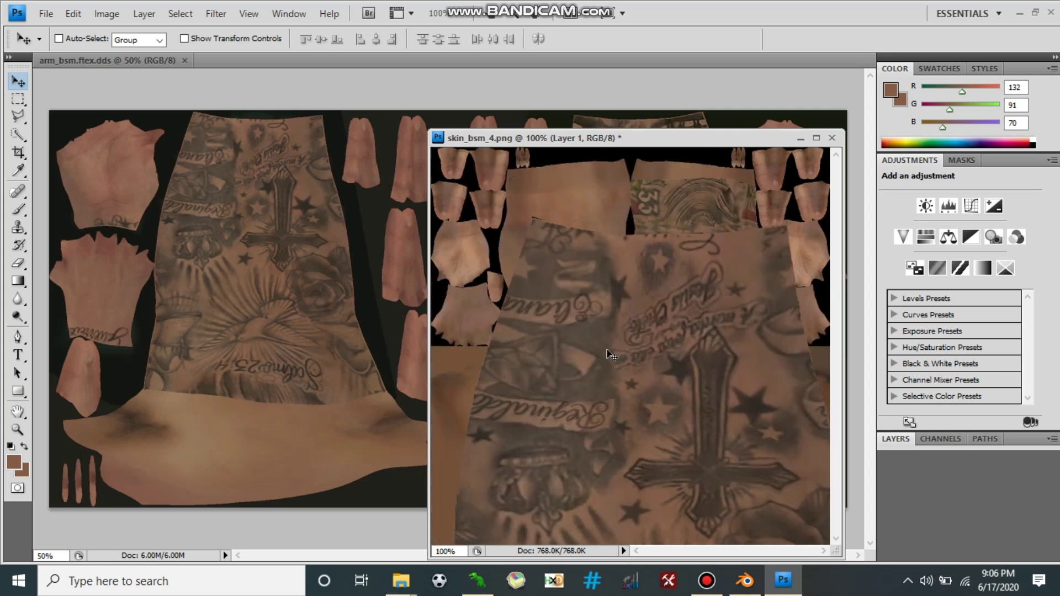
Free-transform the pasted tattoo to about 35.4% width and 28.8% height, and rotate it 180°.
key("ctrl+t")
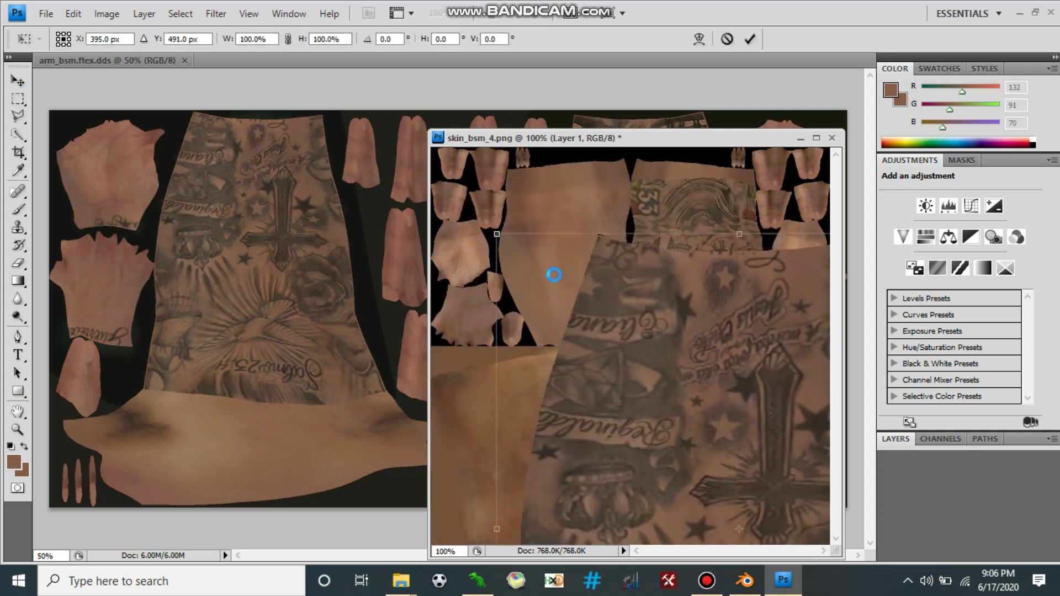
left_click_drag(570, 292, 524, 292)
left_click_drag(608, 288, 608, 256)
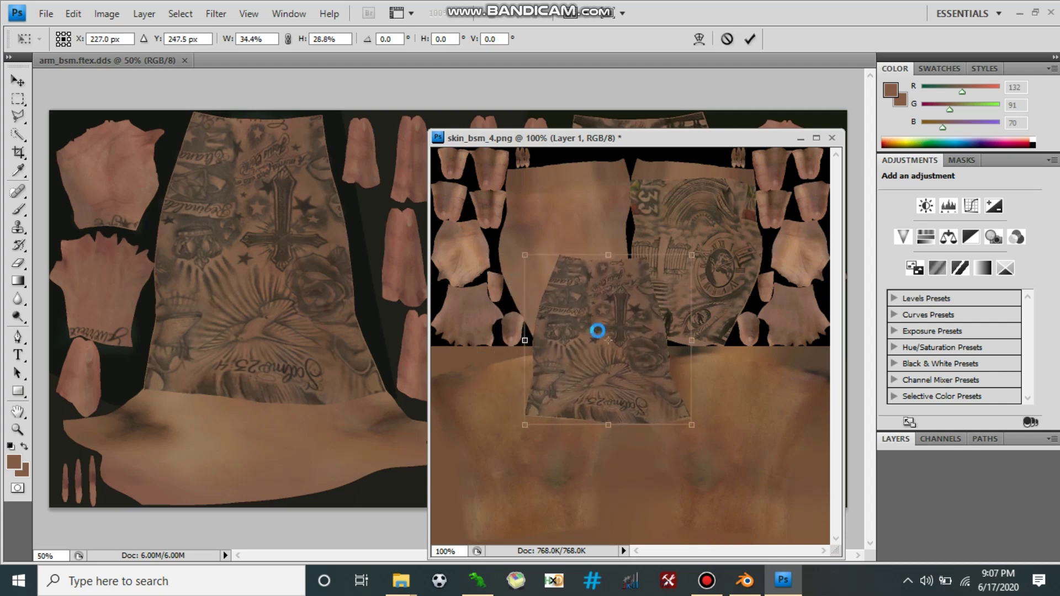
left_click_drag(524, 340, 520, 340)
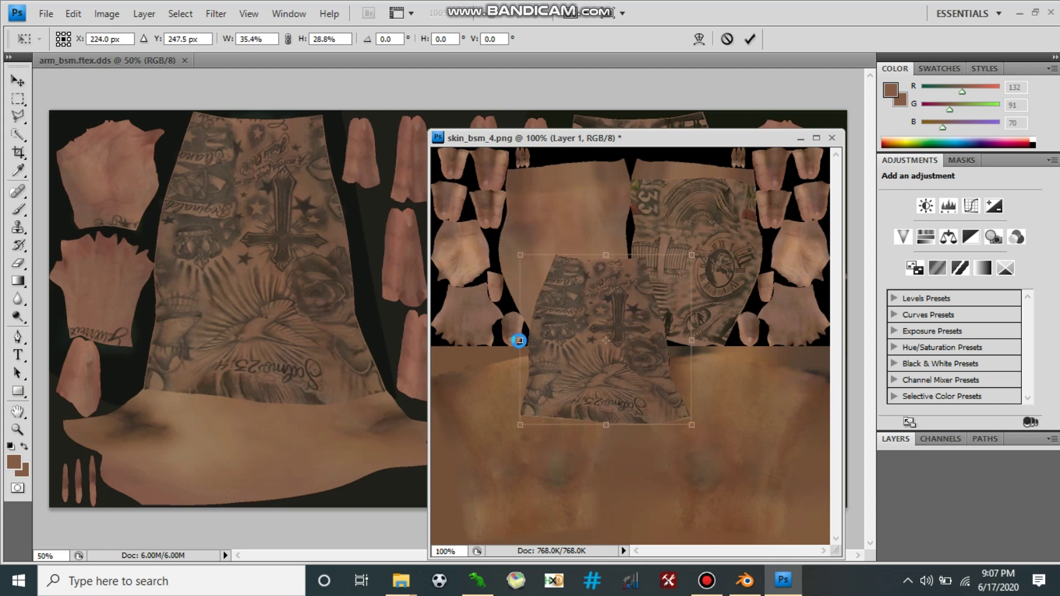
right_click(548, 339)
left_click(621, 253)
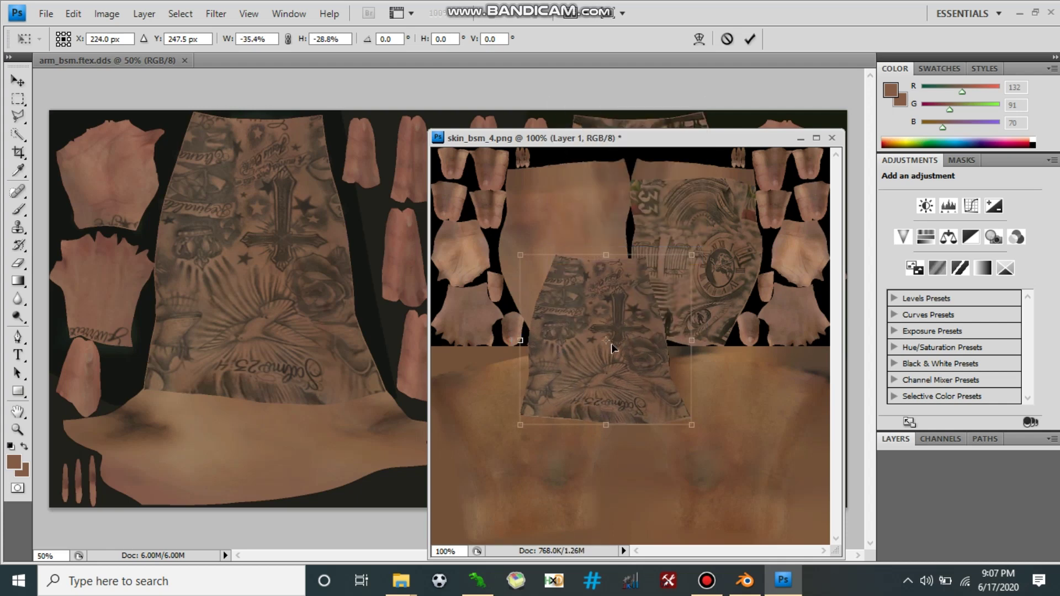
Fit the tattoo over the blank left arm piece, scaling it to about 32.6% by 28.2% and tilting it to about 173.2°.
mouse_move(598, 324)
left_mouse_down()
mouse_move(567, 275)
mouse_move(603, 342)
left_mouse_up()
left_click_drag(574, 276, 528, 214)
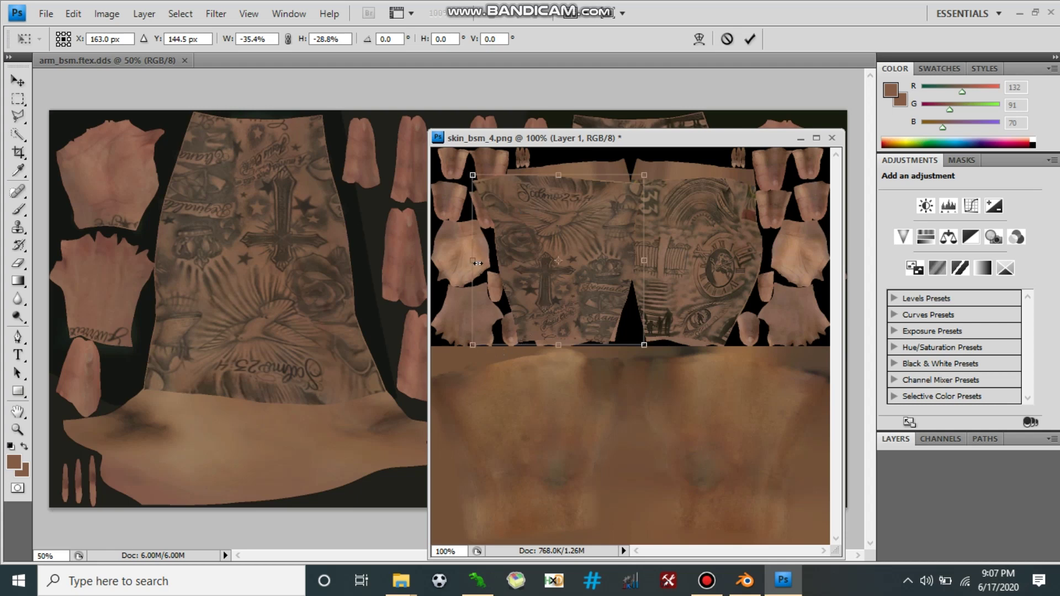
left_click_drag(478, 262, 480, 263)
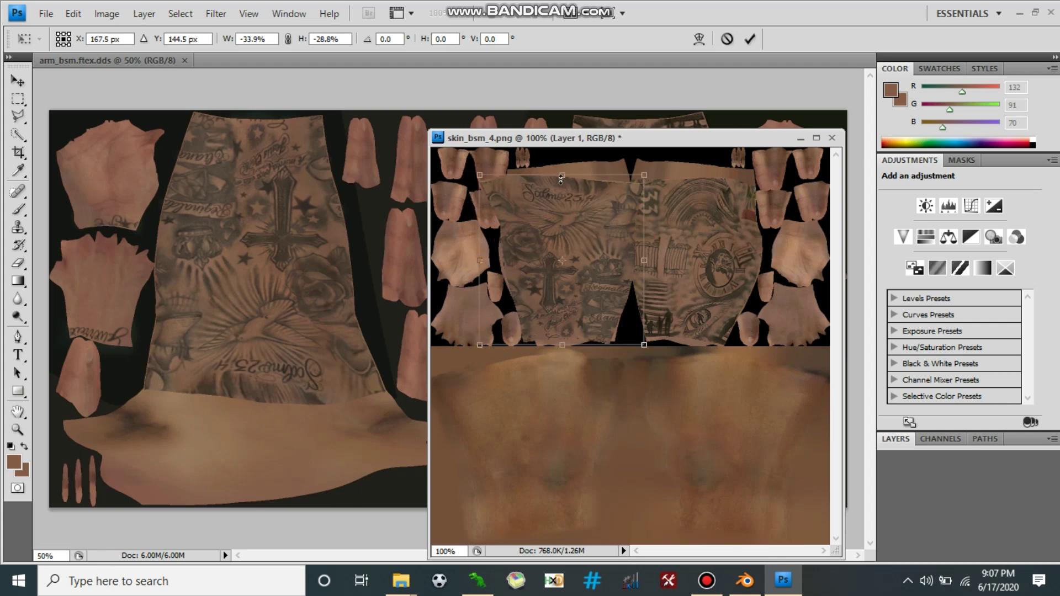
left_click_drag(561, 179, 561, 182)
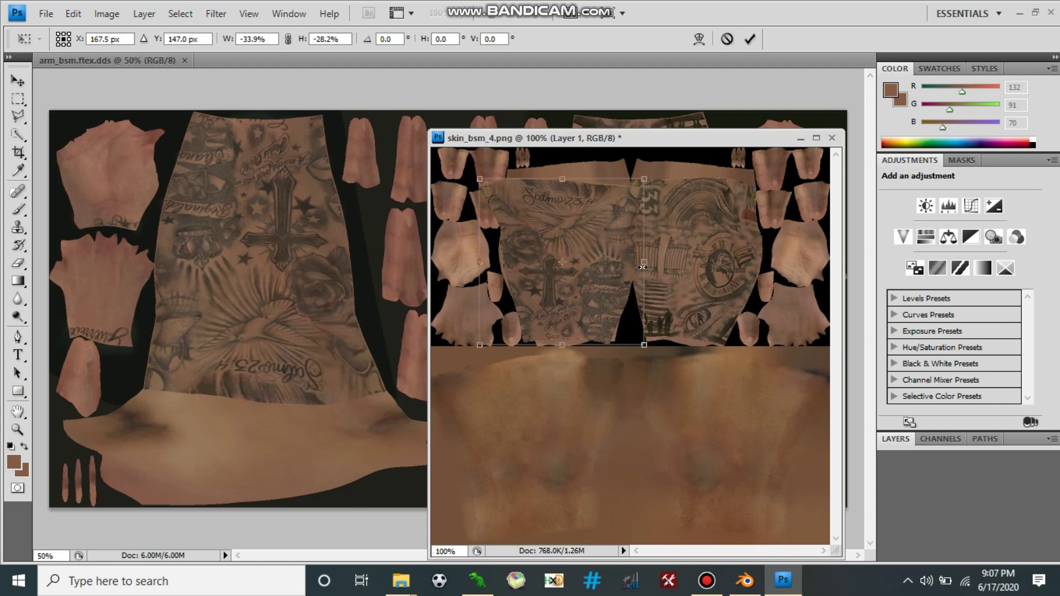
left_click_drag(642, 268, 635, 265)
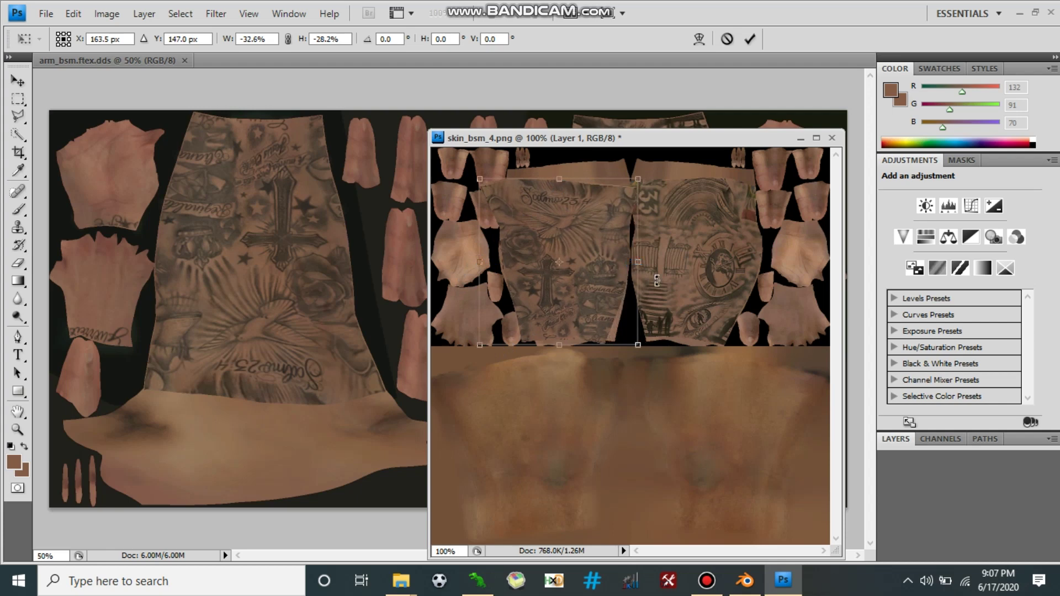
left_click_drag(459, 270, 477, 279)
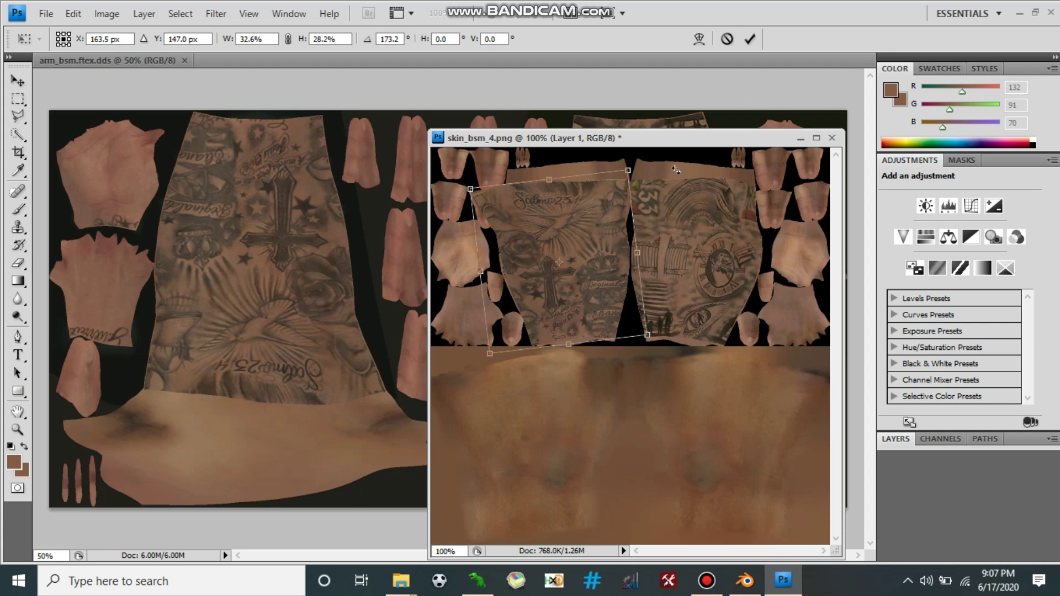
Warp the tattoo's corners and side edges to follow the outline of the left arm piece, and apply the transform.
right_click(600, 296)
left_click(640, 407)
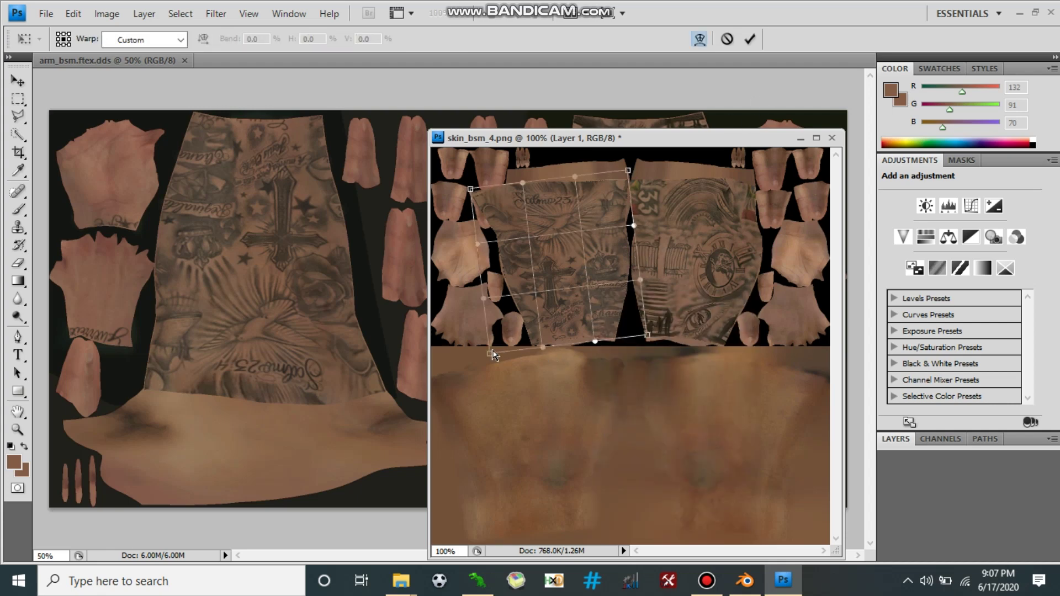
left_click_drag(493, 358, 504, 350)
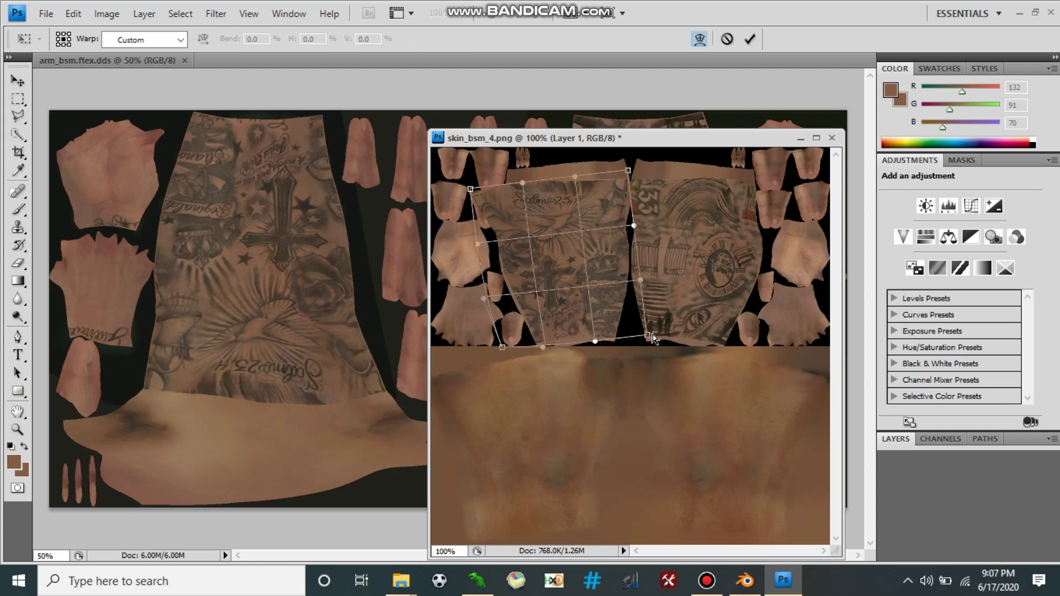
left_click_drag(650, 335, 651, 335)
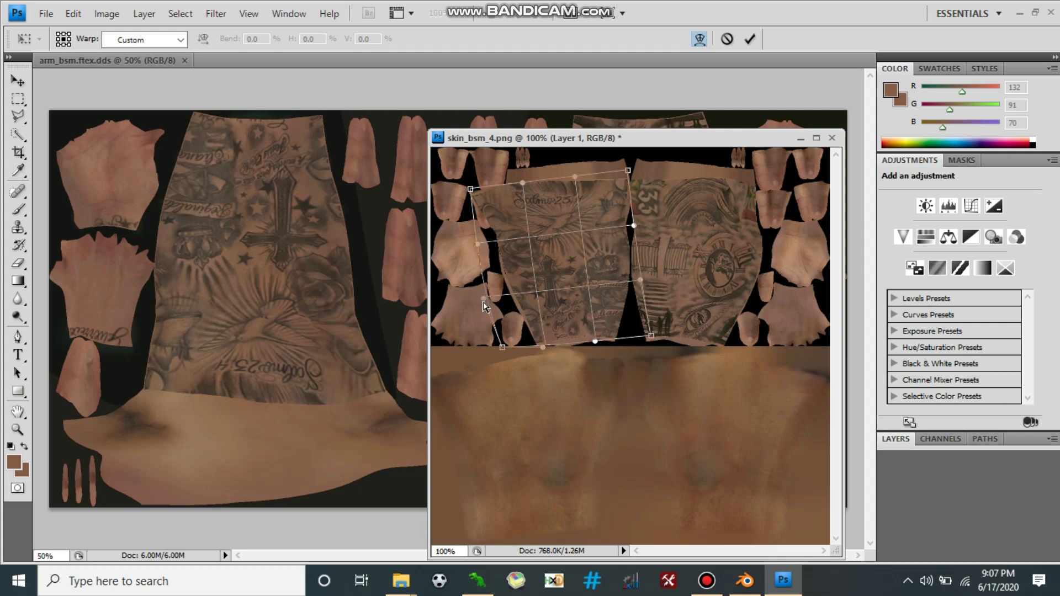
left_click_drag(480, 301, 471, 303)
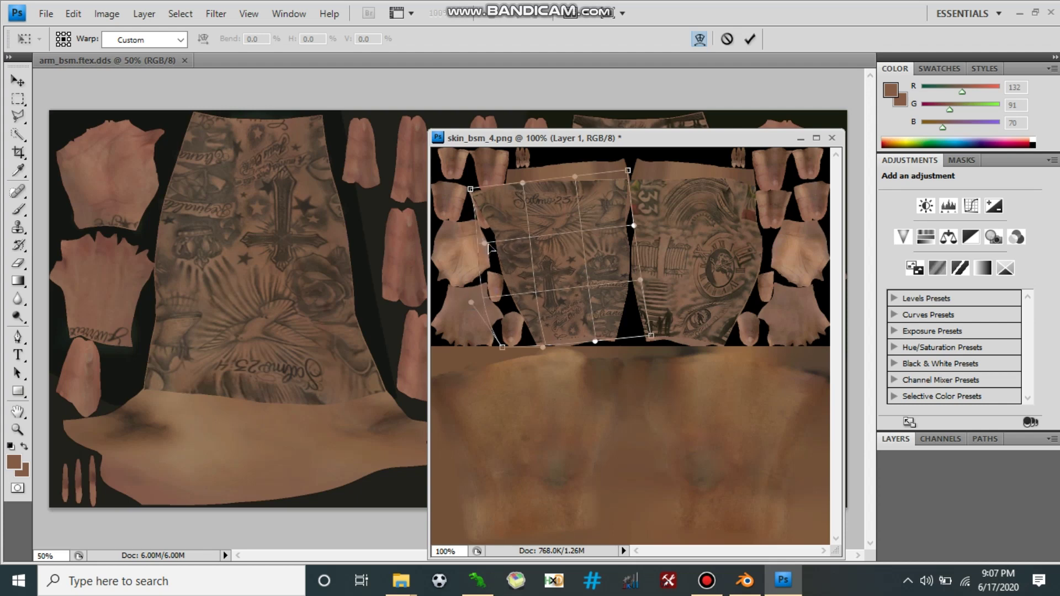
left_click_drag(480, 248, 480, 248)
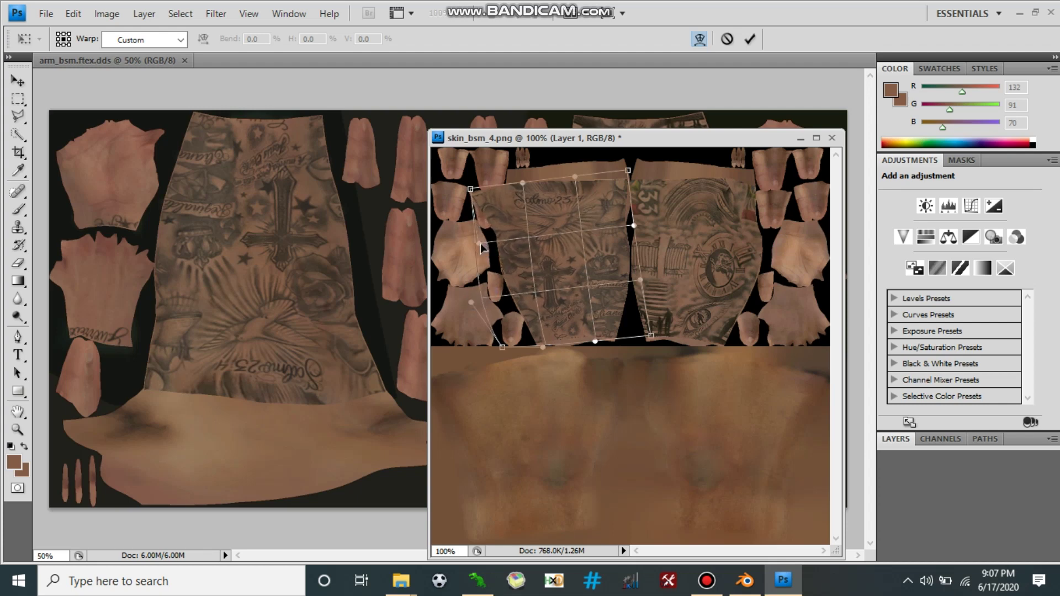
left_click_drag(472, 193, 493, 190)
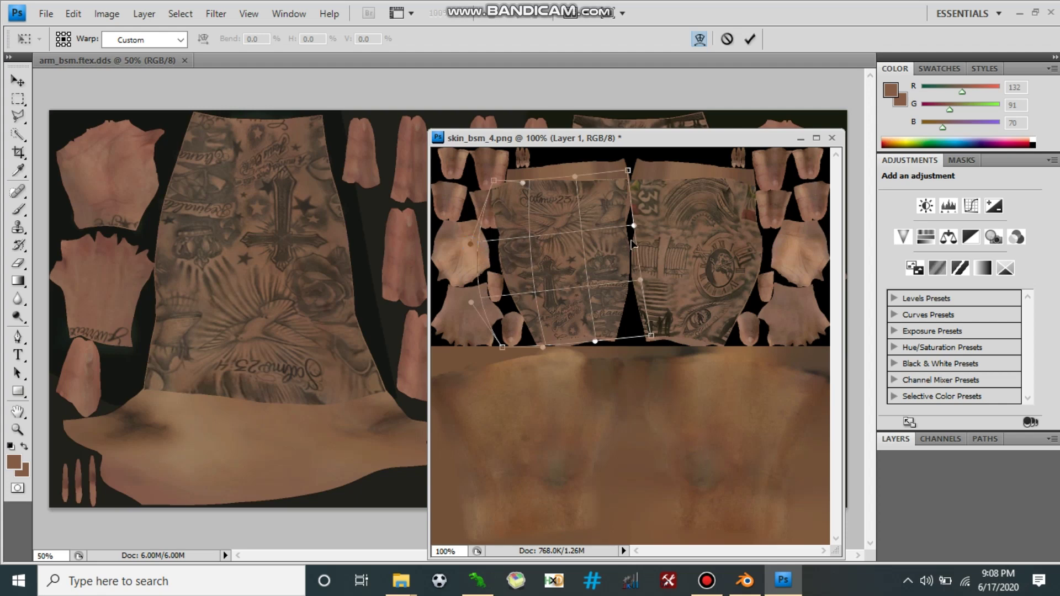
left_click_drag(642, 281, 632, 282)
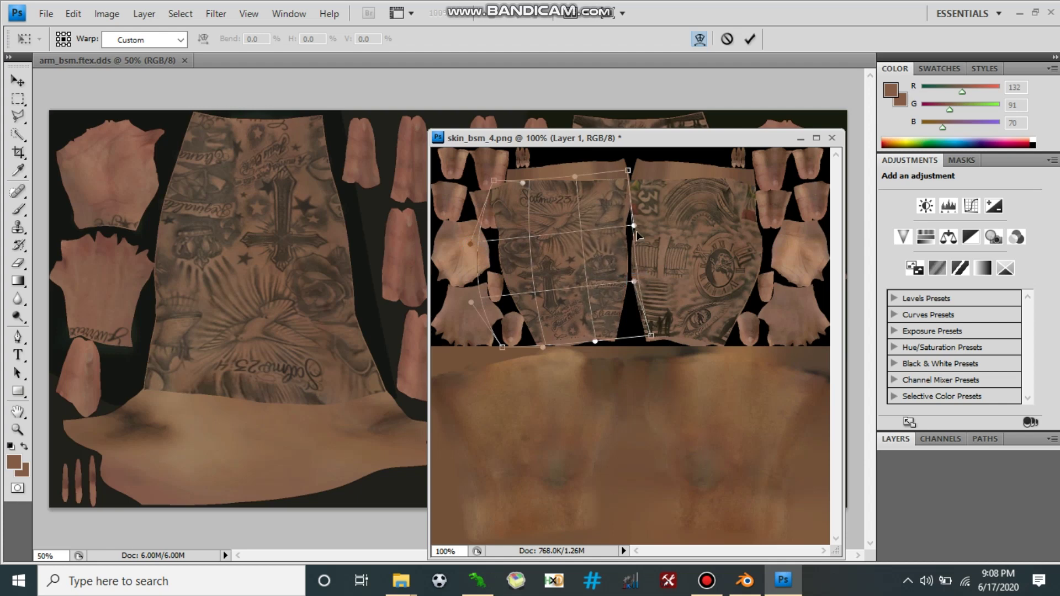
left_click_drag(628, 172, 634, 171)
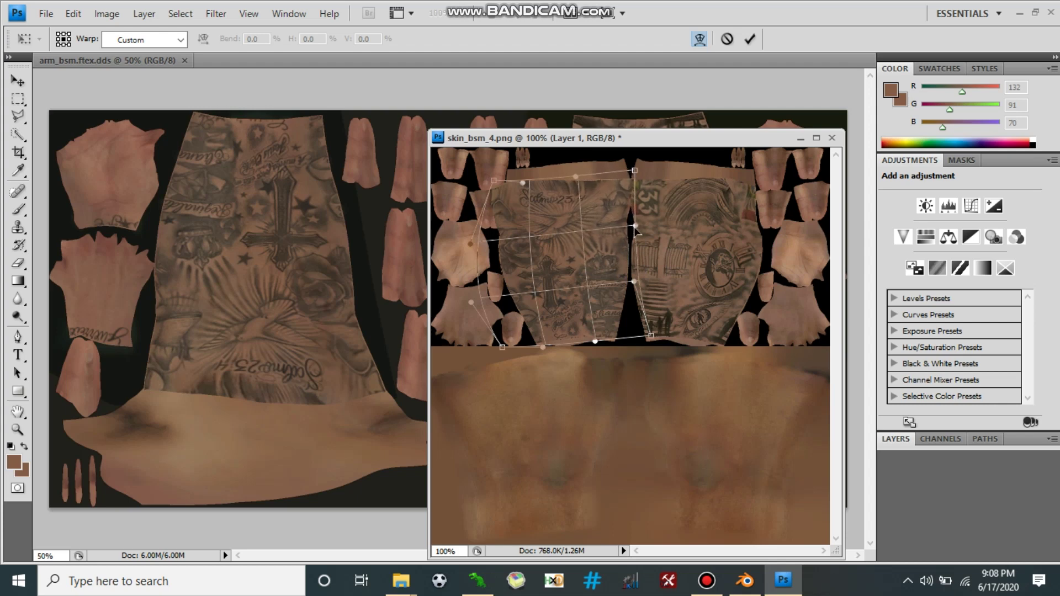
left_click_drag(634, 227, 634, 231)
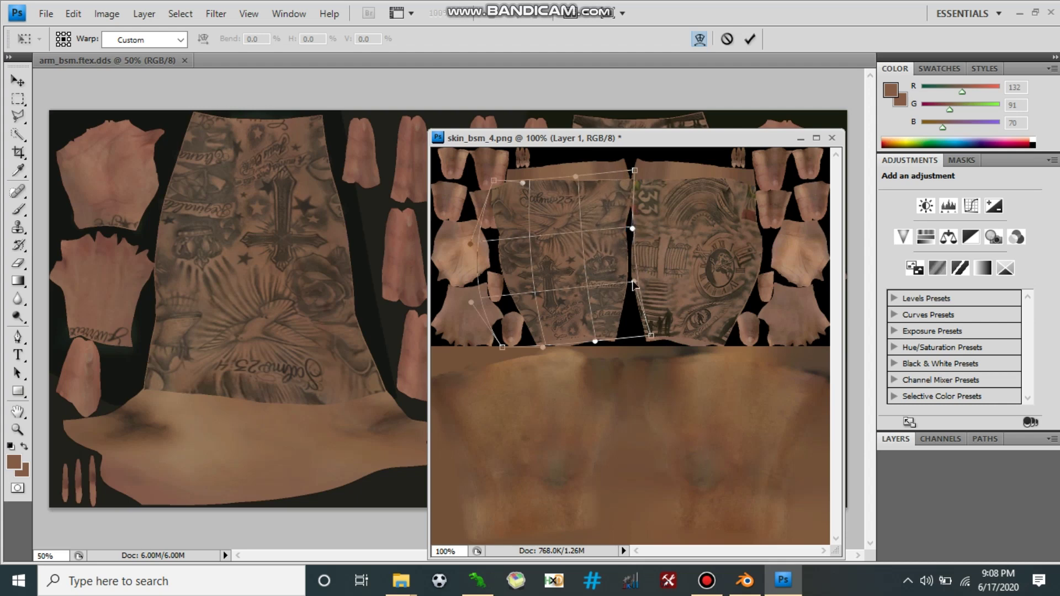
left_click(750, 38)
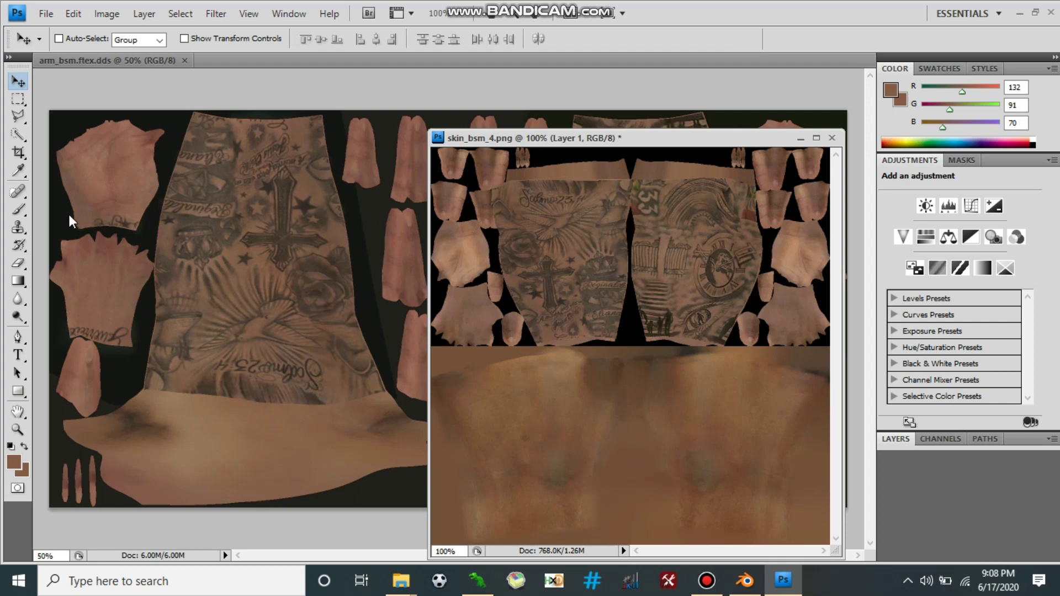
Outline the upper part of the pasted tattoo on the left arm piece with the Polygonal Lasso and erase it from the layer.
left_click(19, 117)
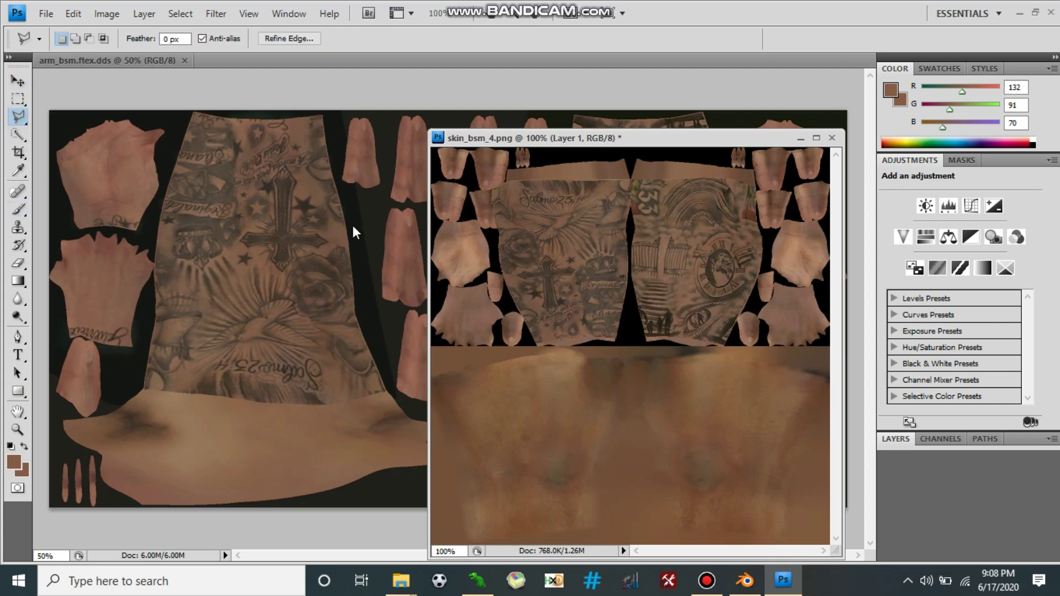
left_click(476, 184)
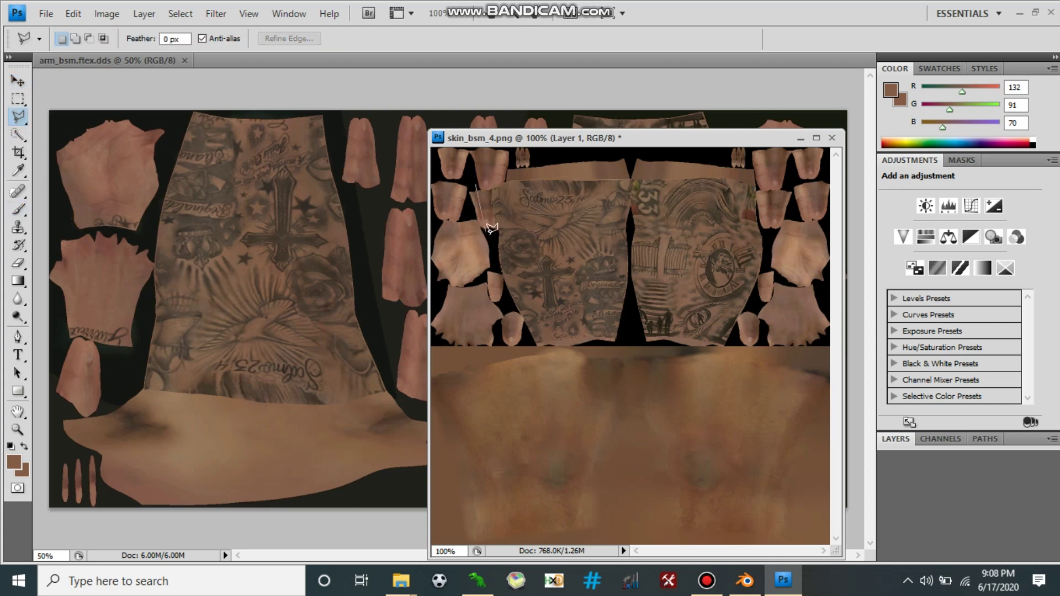
left_click(488, 232)
left_click(631, 224)
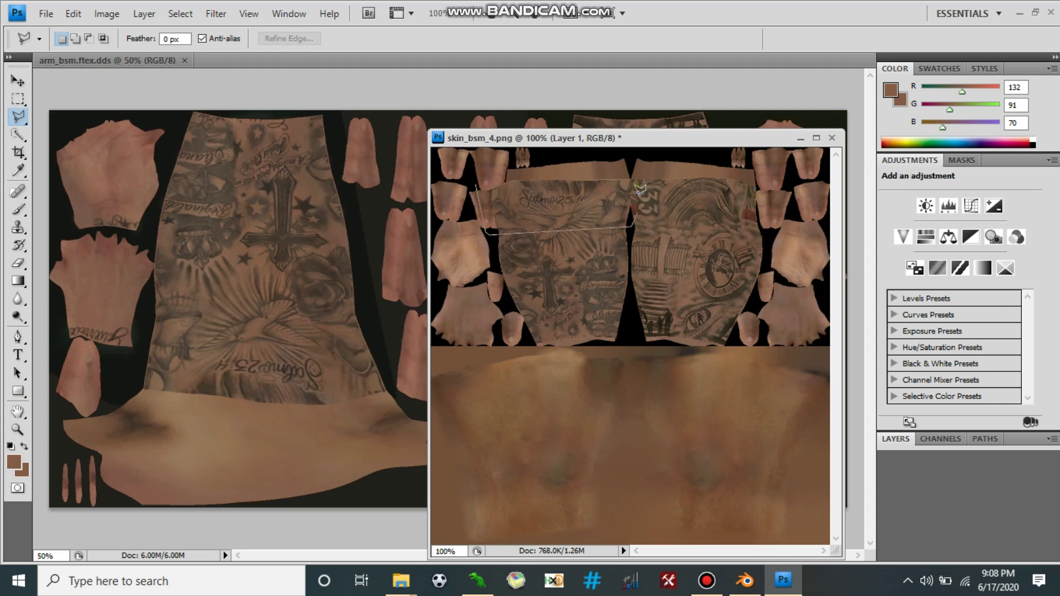
left_click(638, 161)
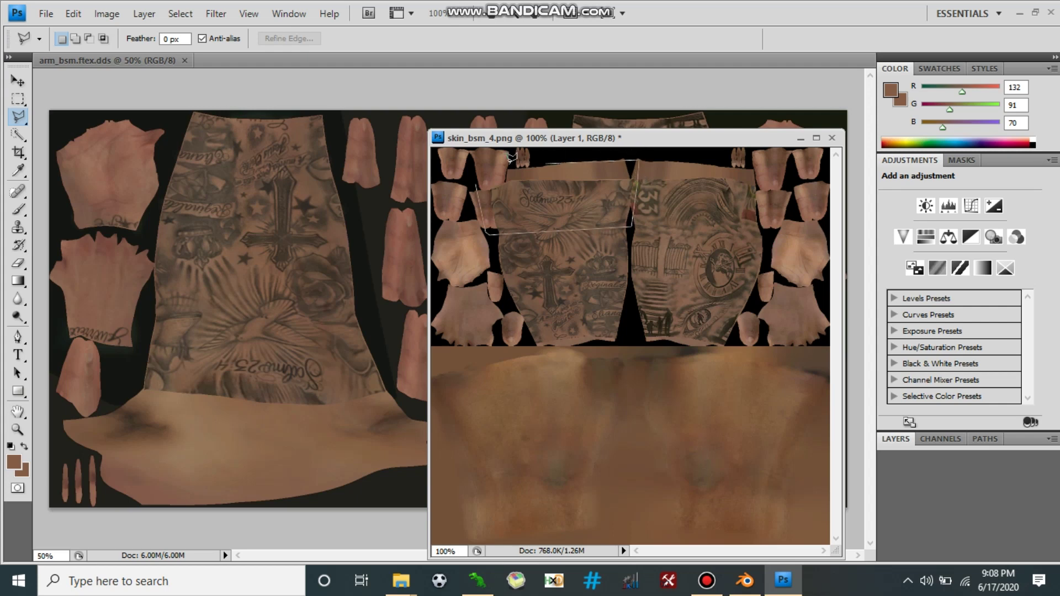
left_click(475, 176)
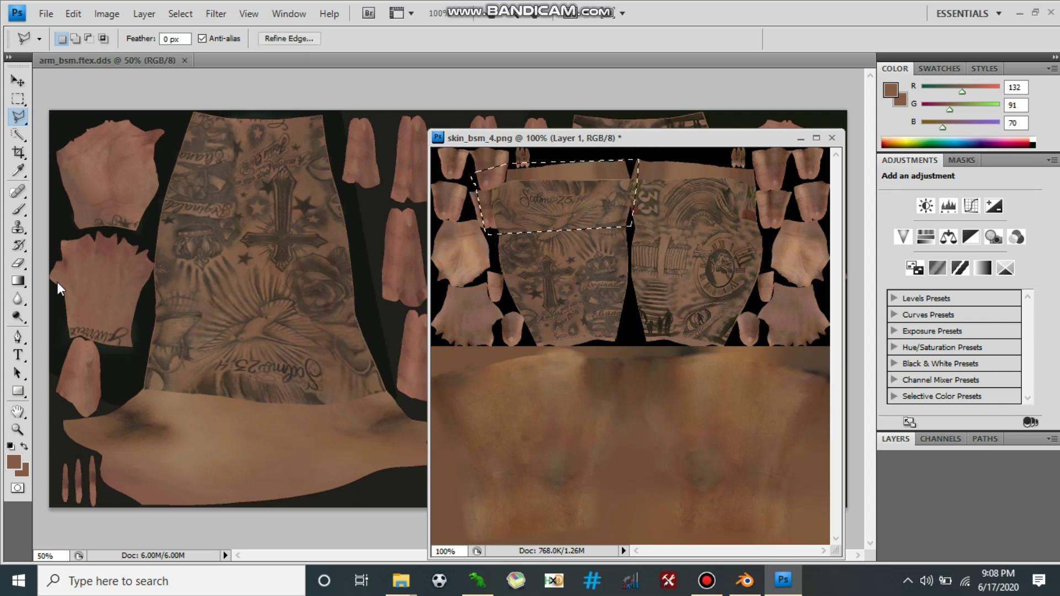
left_click(18, 263)
mouse_move(483, 198)
left_mouse_down()
mouse_move(486, 237)
mouse_move(497, 220)
mouse_move(480, 226)
mouse_move(569, 214)
left_mouse_up()
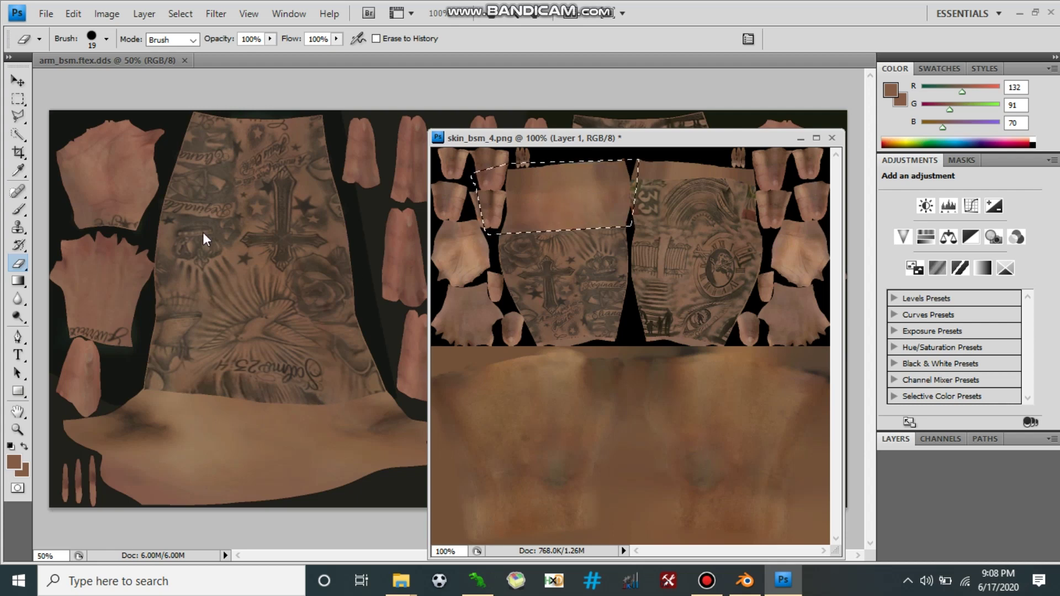
Switch to arm_bsm.ftex.dds and clear the existing selection around the tattoo sleeve.
left_click(18, 116)
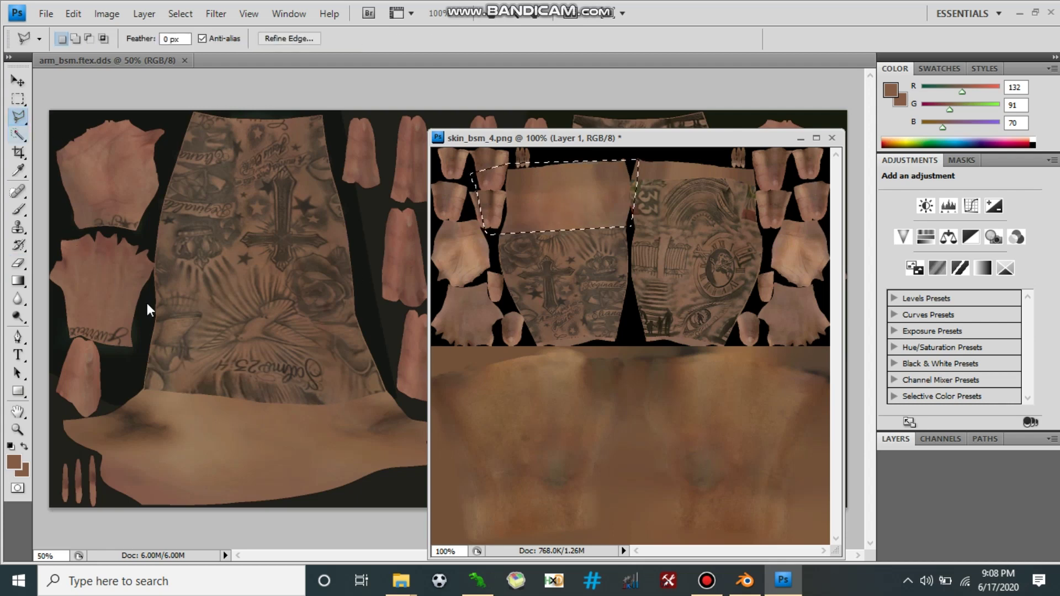
left_click(149, 332)
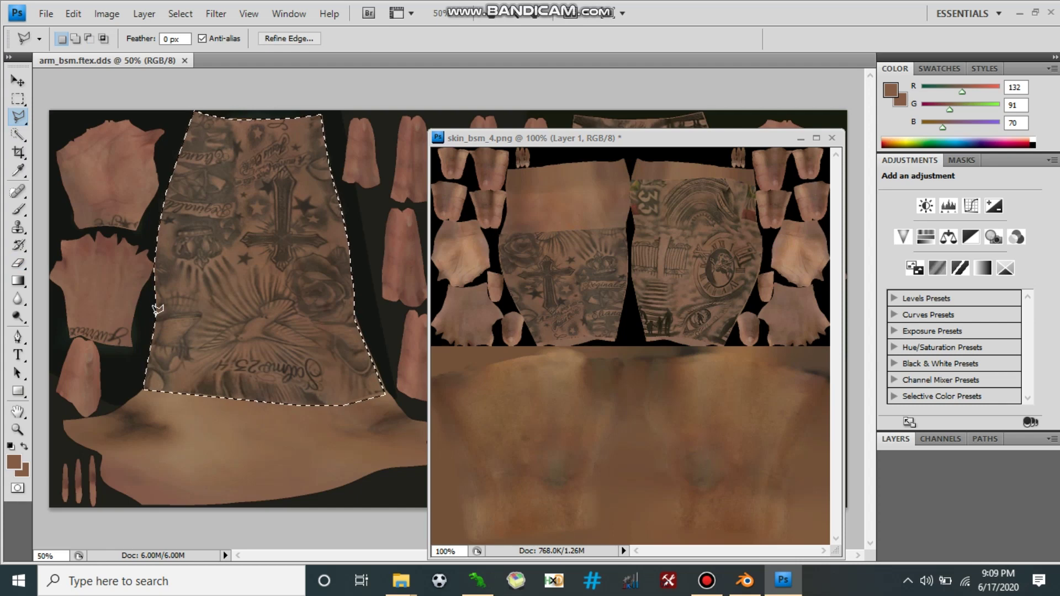
key("ctrl+d")
left_click(155, 315)
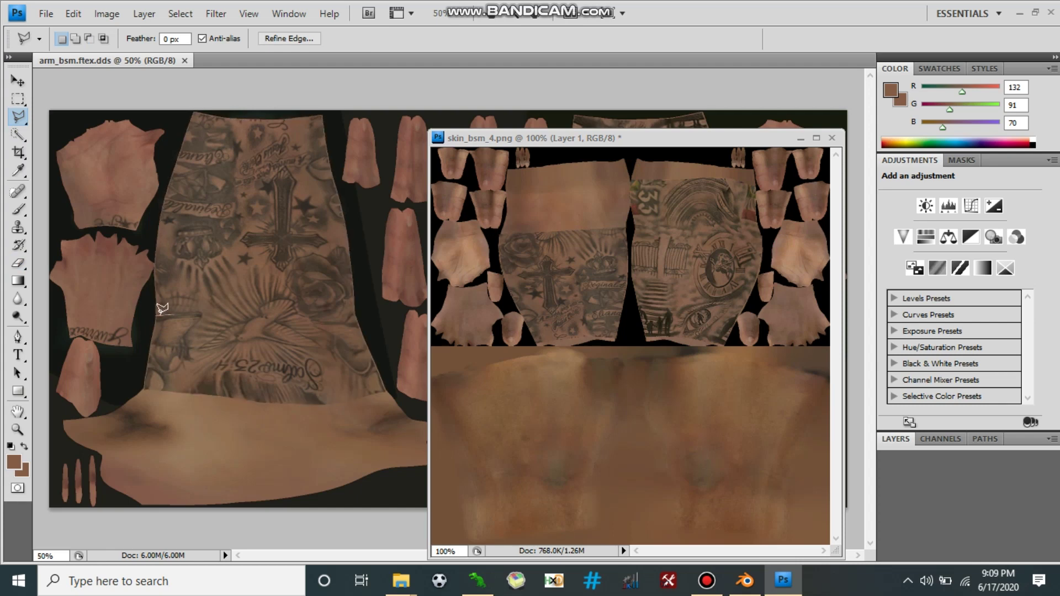
key("Escape")
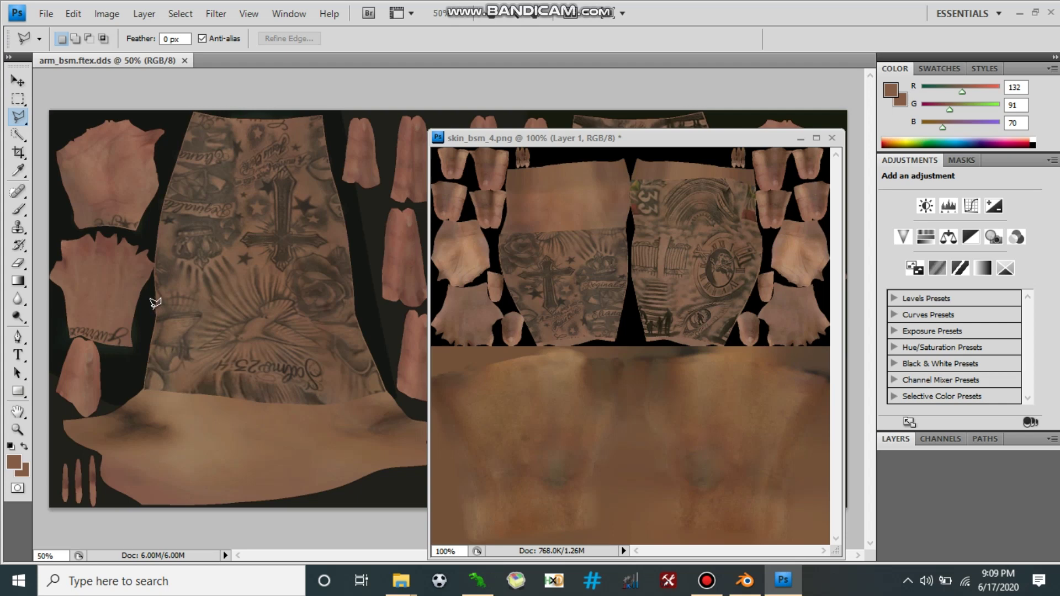
Select the lower section of the tattoo sleeve, containing the dove and the Salmo 23:4 lettering, with the Polygonal Lasso.
left_click(154, 309)
left_click(355, 308)
left_click(362, 329)
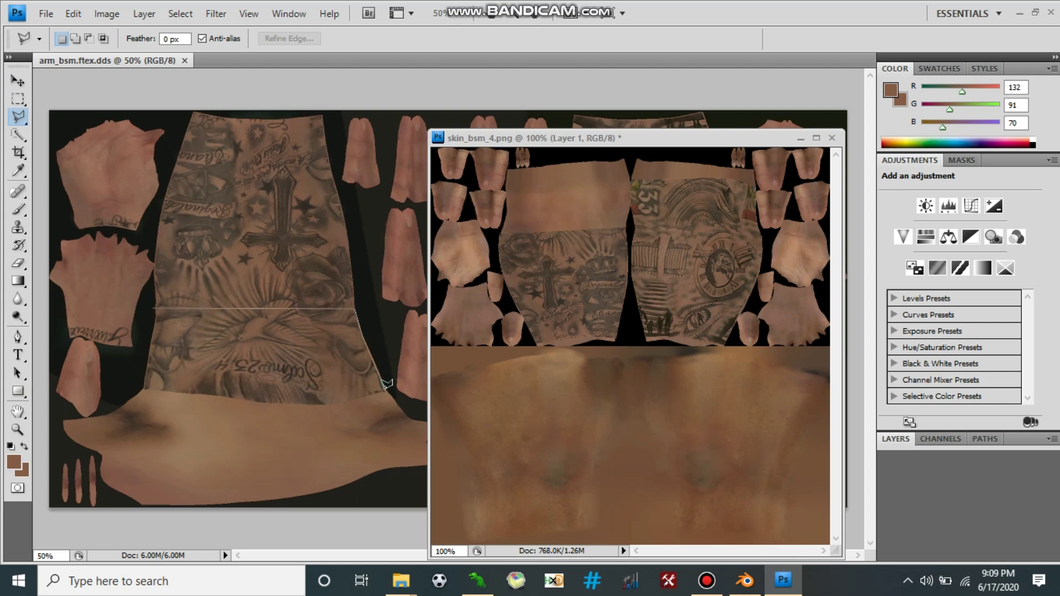
left_click(384, 389)
left_click(319, 404)
left_click(143, 388)
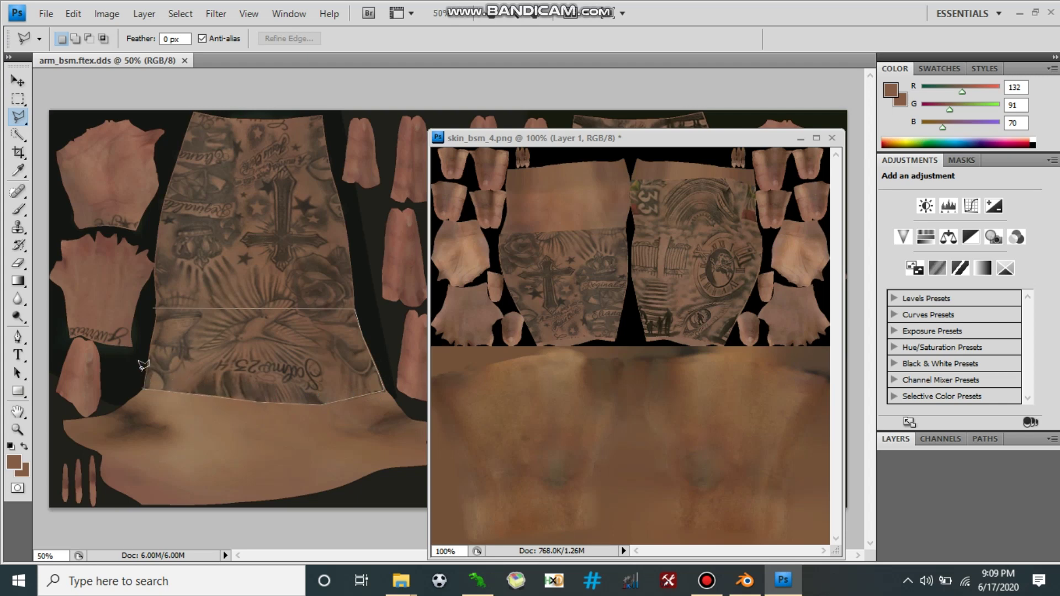
left_click(156, 305)
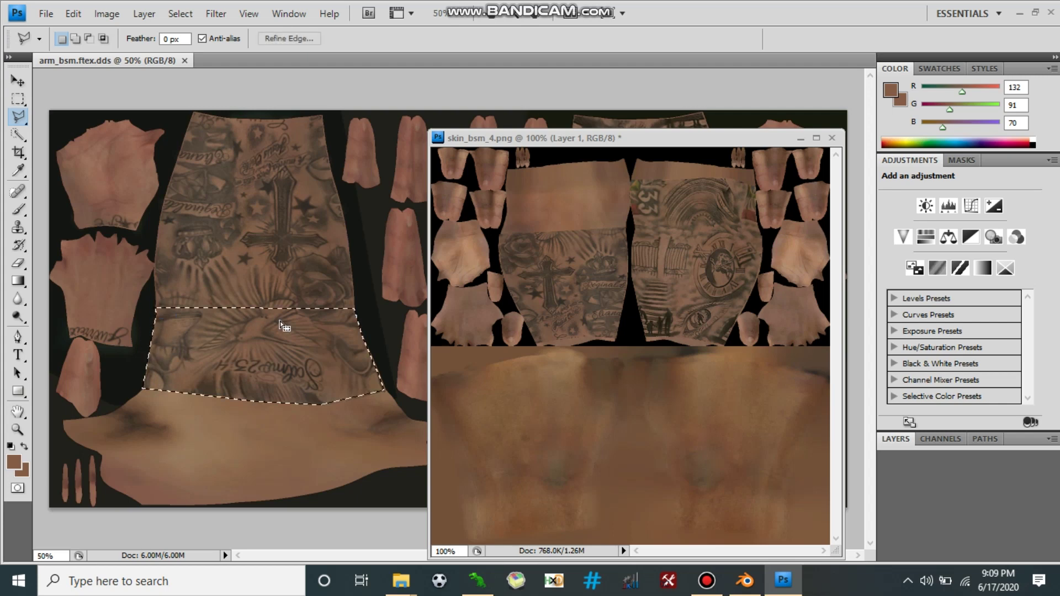
Copy the selected lower tattoo section into skin_bsm_4.png with the Move tool.
left_click(18, 99)
left_click(18, 80)
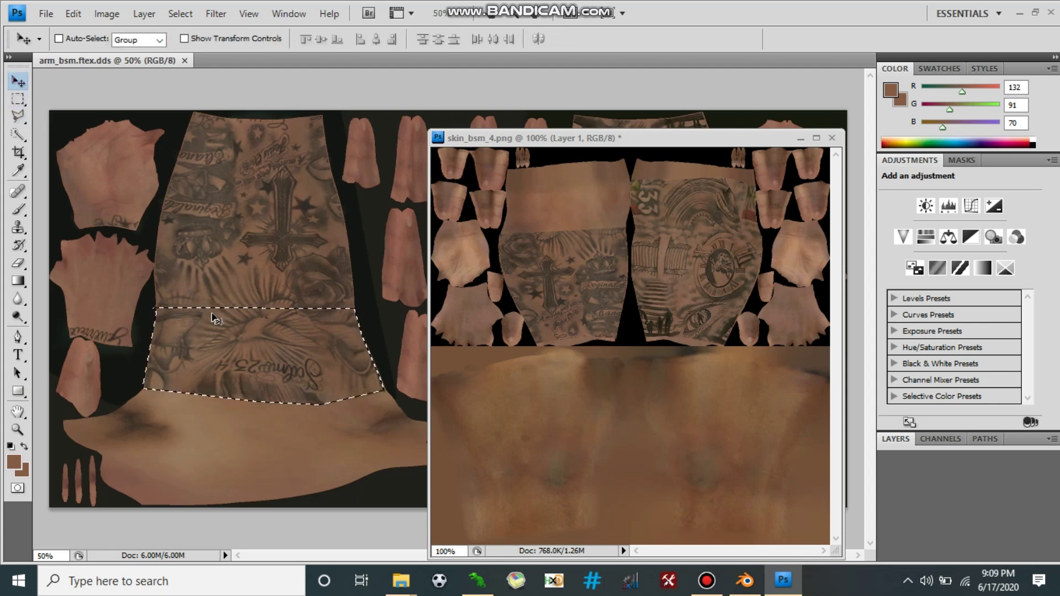
left_click_drag(214, 319, 554, 257)
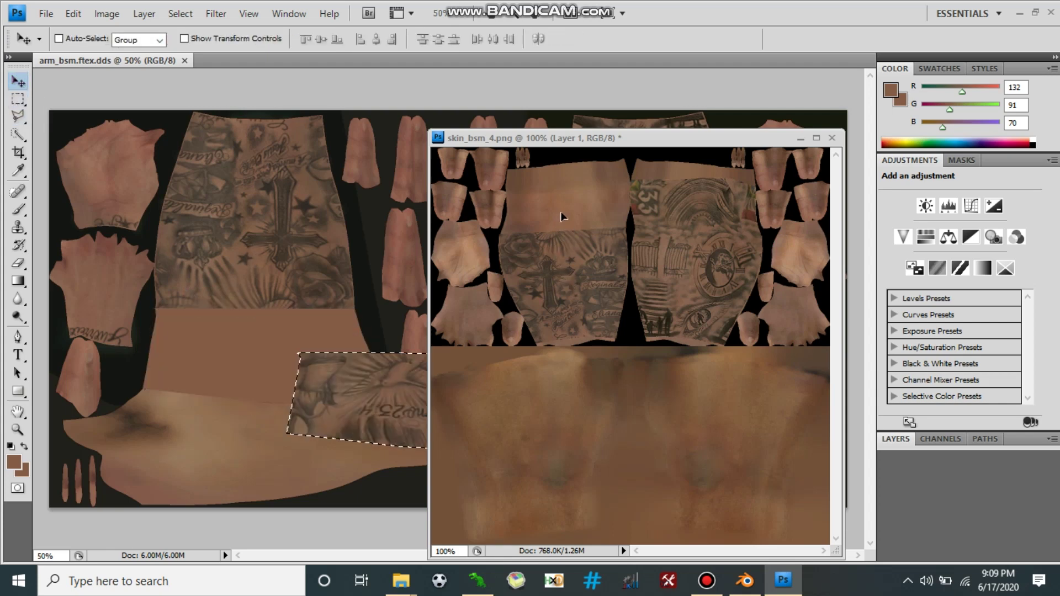
left_click_drag(561, 216, 579, 279)
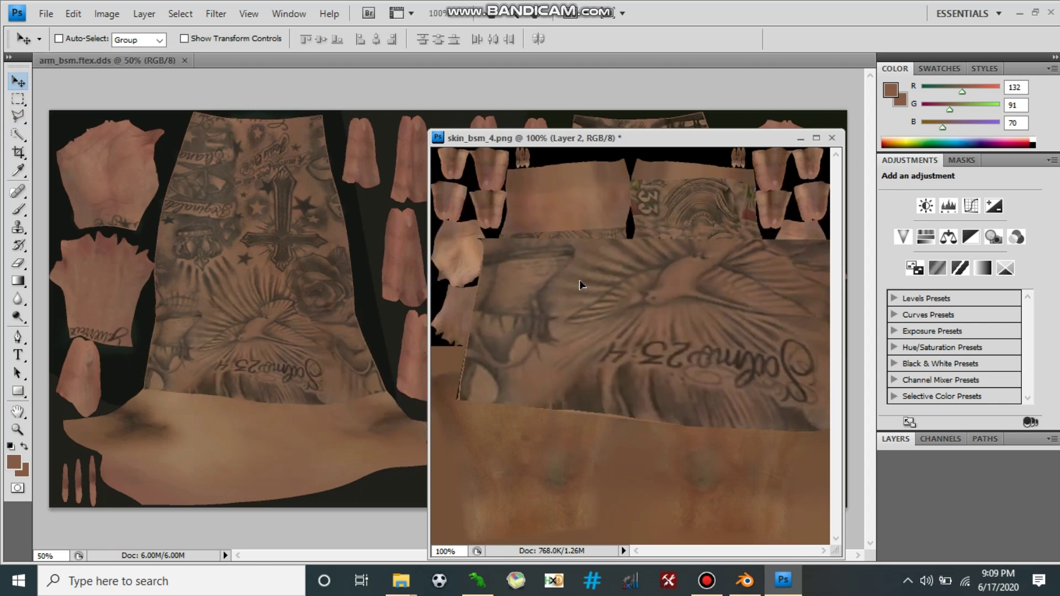
Free-transform the pasted section to about 35.5% width and 35.6% height, place it over the lower arm pieces, and apply the transform.
key("ctrl+t")
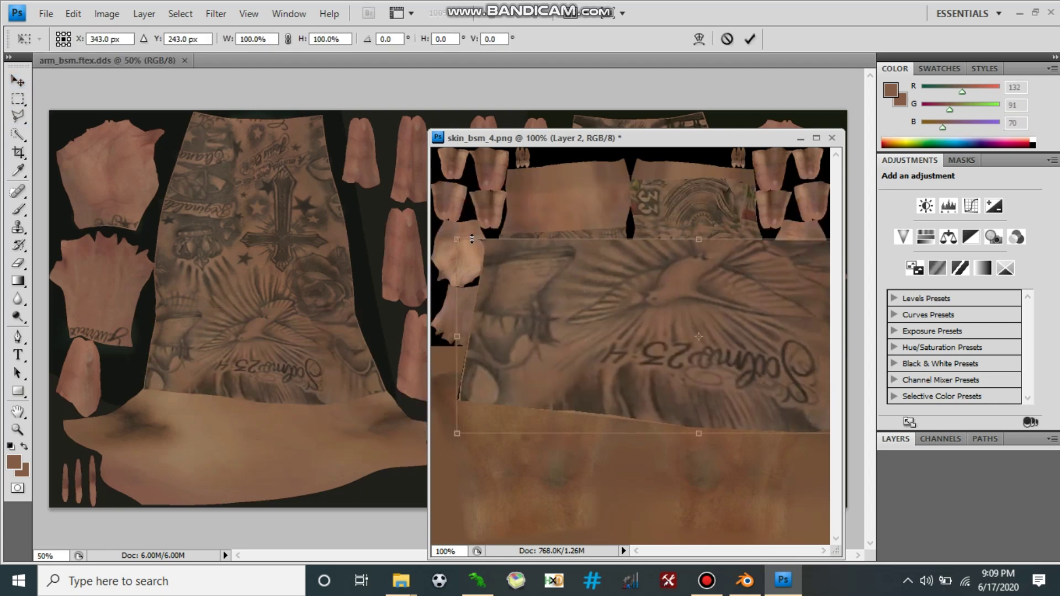
left_click_drag(472, 239, 737, 343)
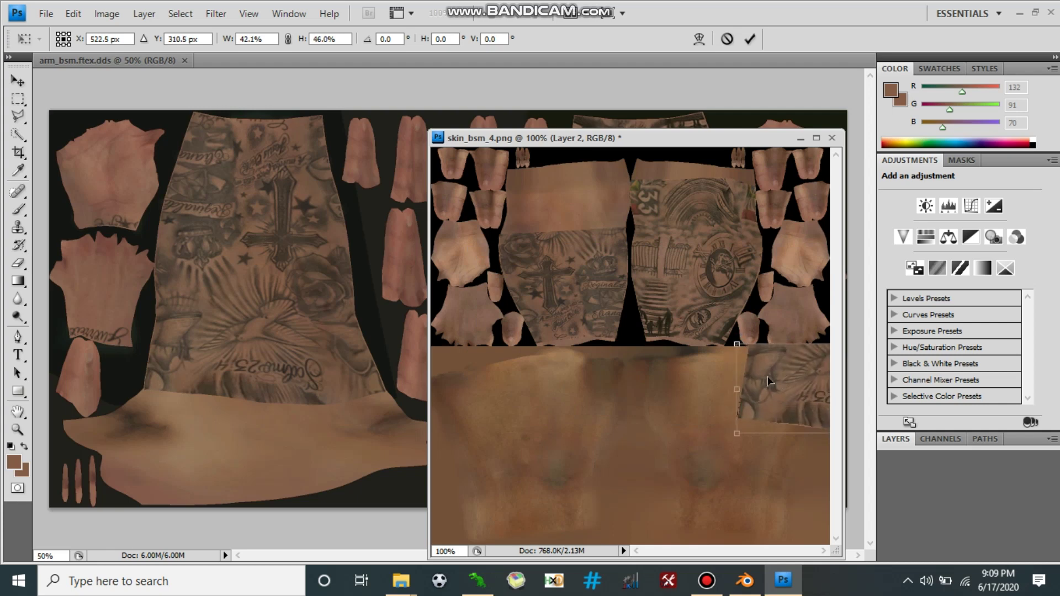
left_click_drag(769, 381, 520, 292)
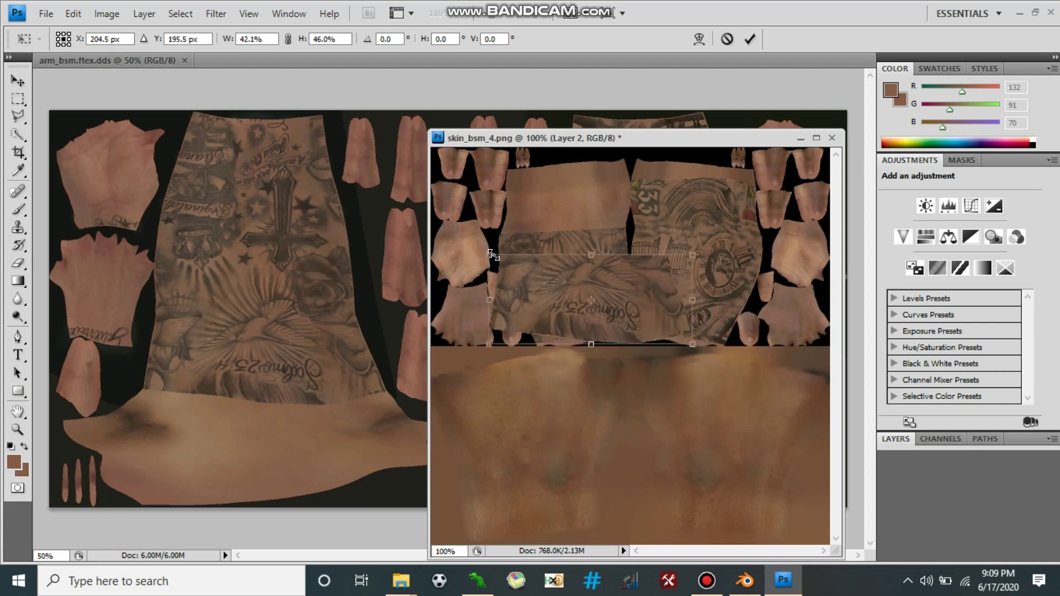
left_click_drag(490, 255, 524, 274)
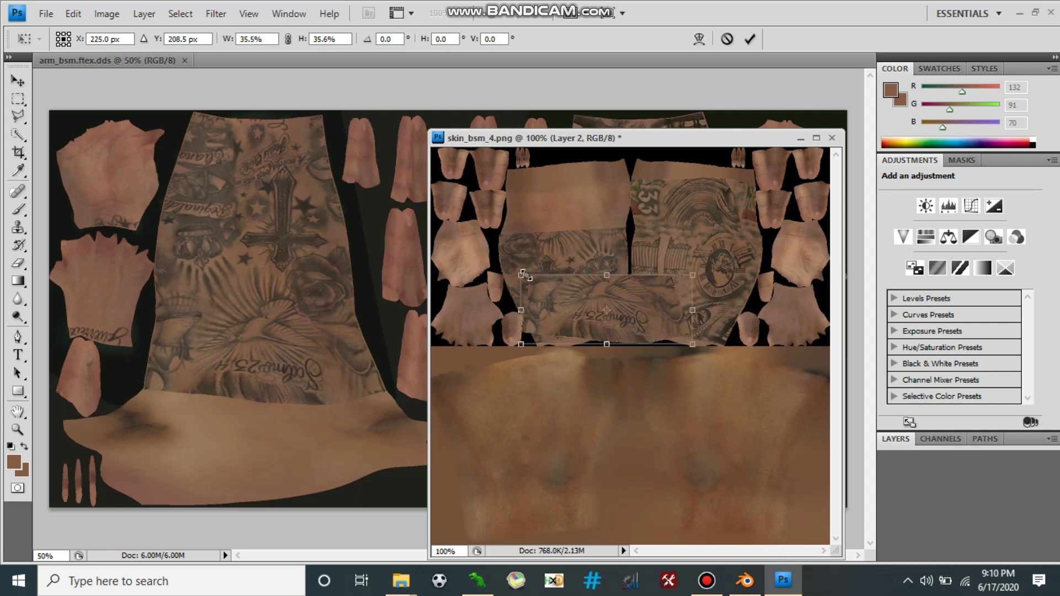
right_click(551, 299)
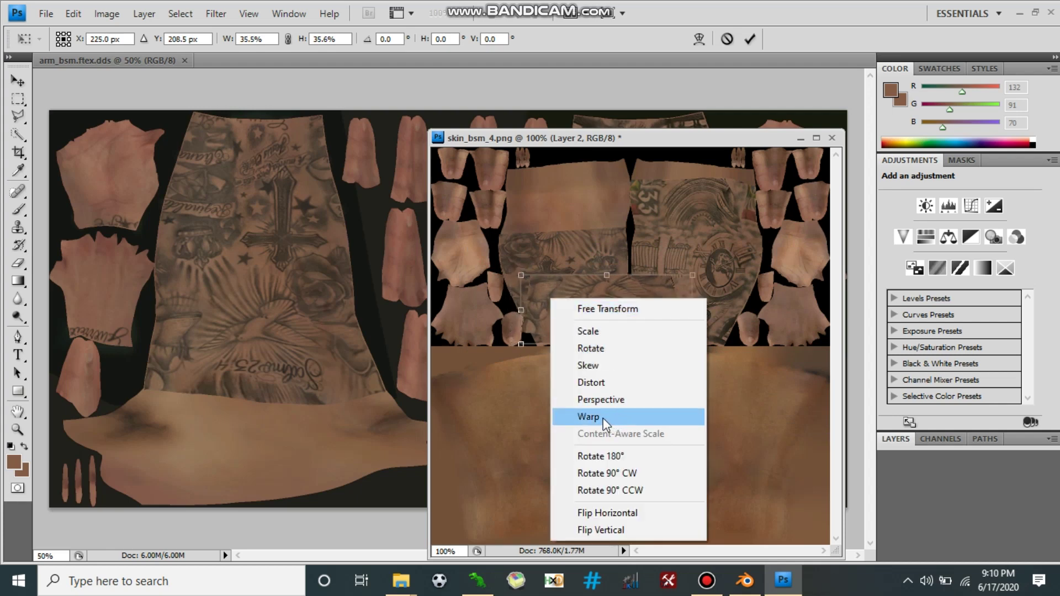
left_click(604, 418)
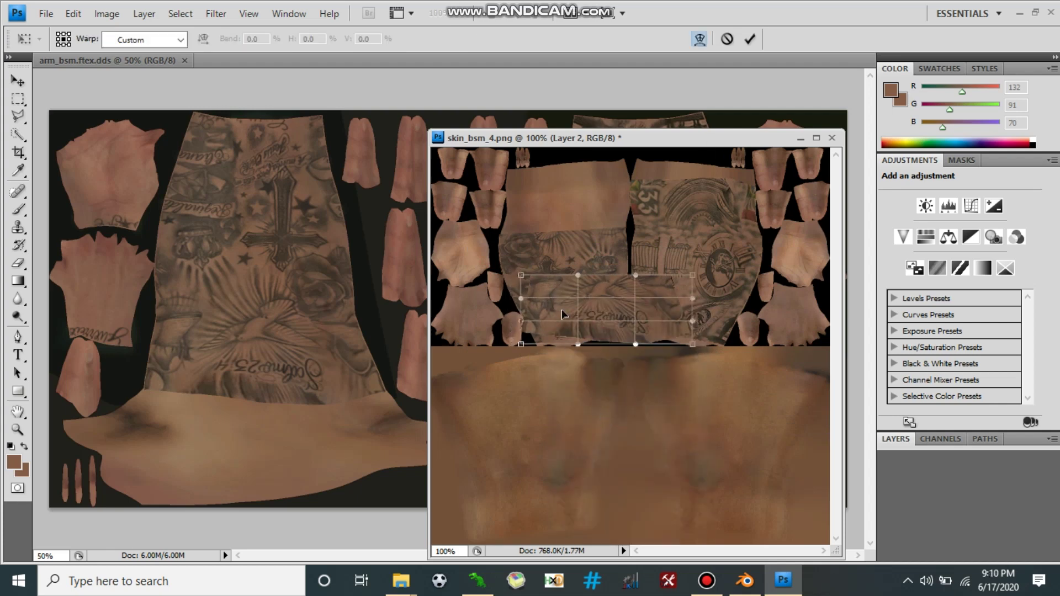
right_click(562, 314)
left_click(749, 42)
left_click(749, 39)
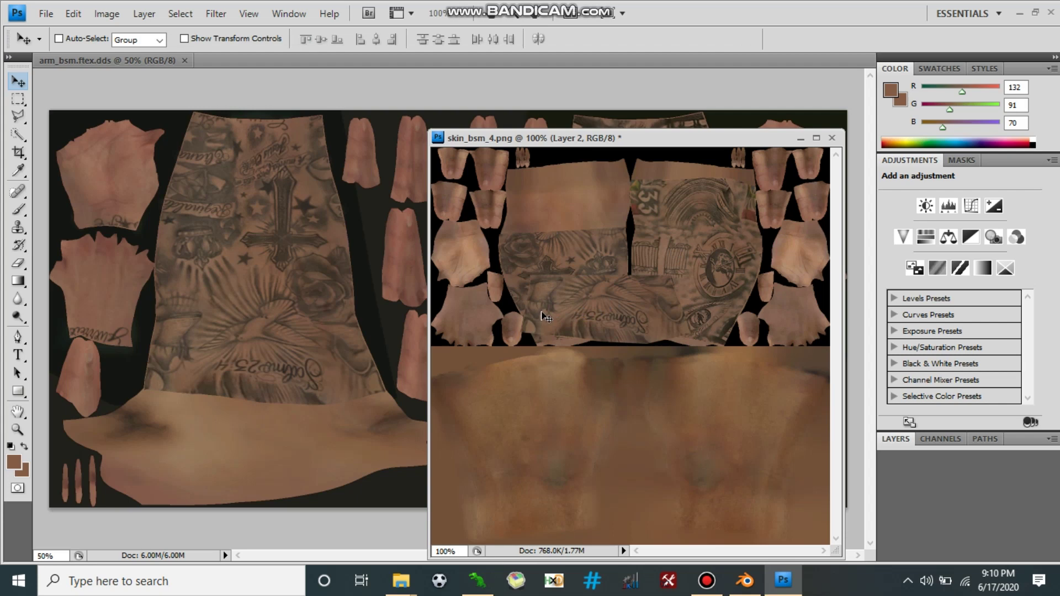
Rotate the tattoo section 180°, move it over the blank upper area of the left arm piece, and stretch its height to about 105.6%.
key("ctrl+t")
right_click(554, 311)
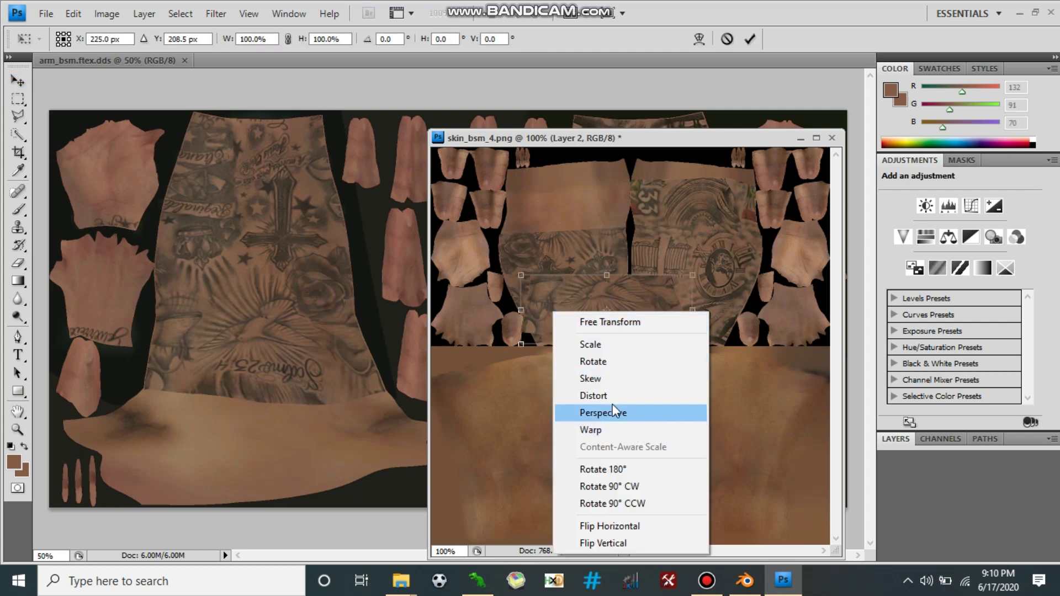
left_click(618, 470)
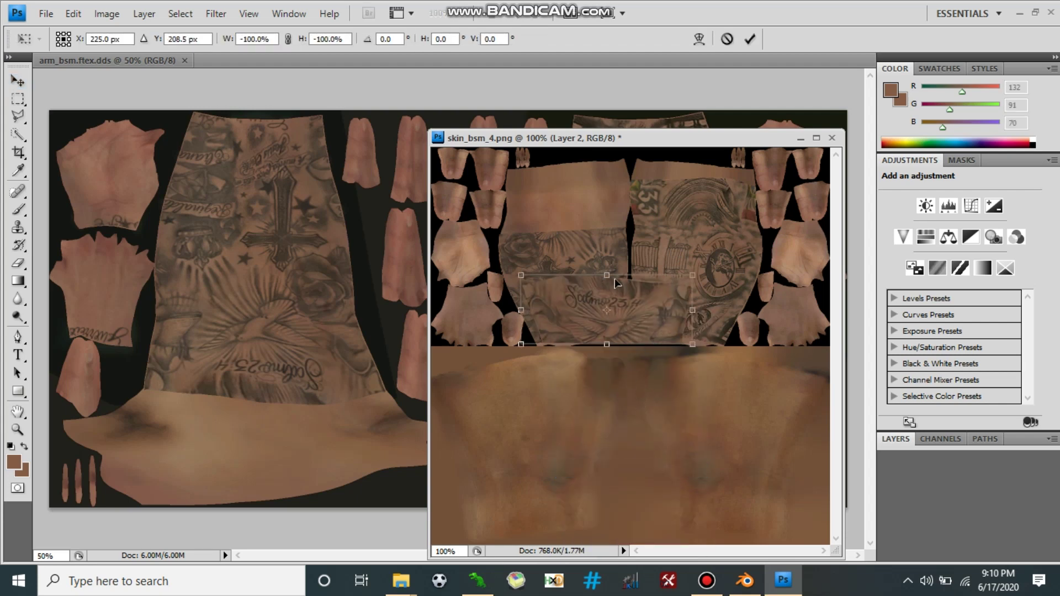
left_click_drag(607, 276, 529, 186)
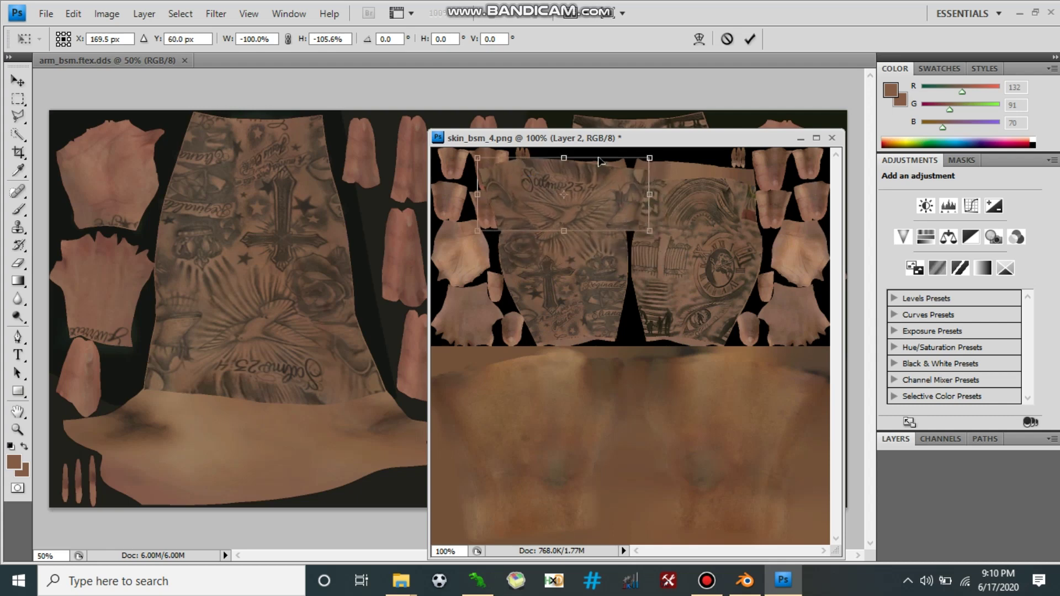
Lower the tattoo section to about Y 64.3 px and narrow its width to about 90.4% to fit the left arm piece.
scroll(669, 164, "up", 2)
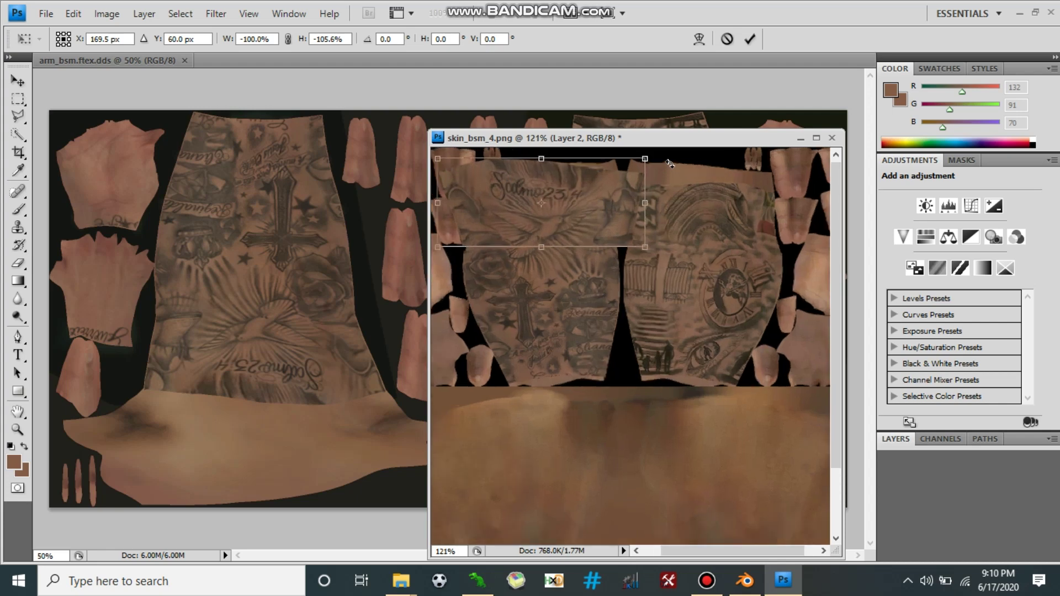
scroll(478, 156, "up", 2)
scroll(476, 156, "up", 1)
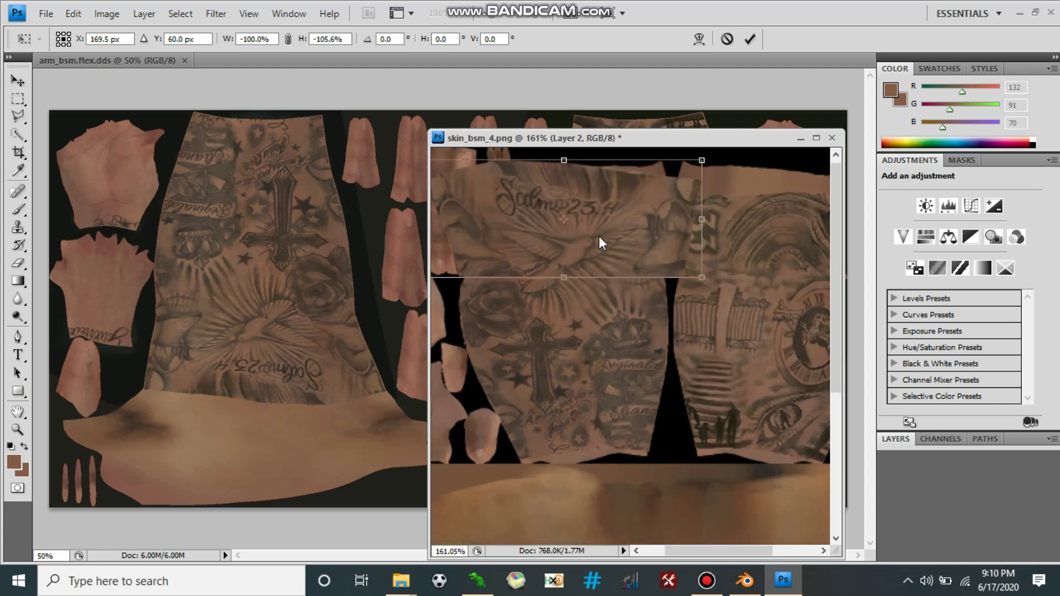
mouse_move(598, 236)
left_mouse_down()
mouse_move(597, 225)
mouse_move(597, 240)
left_mouse_up()
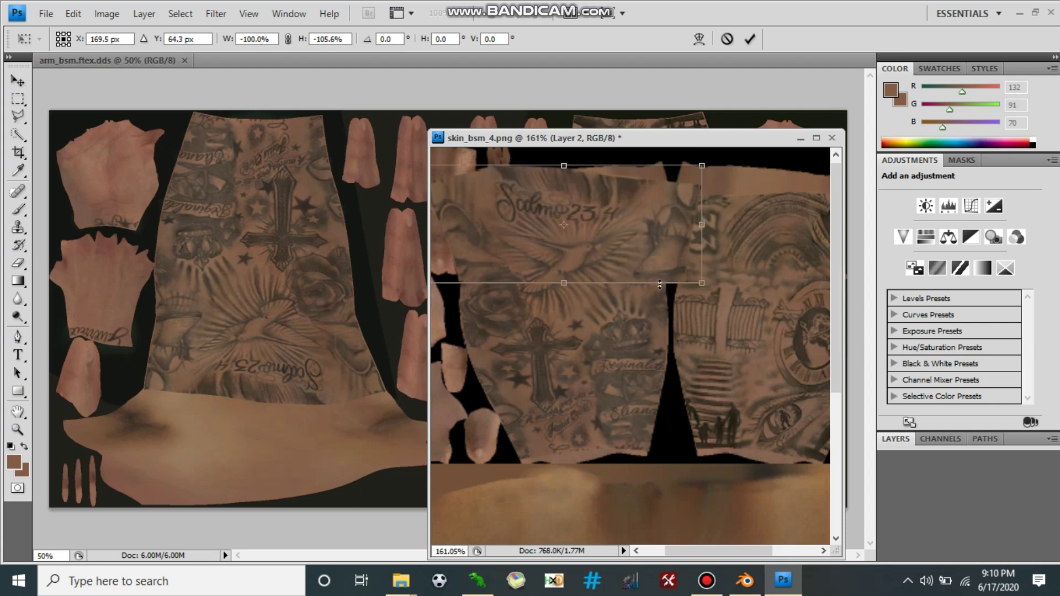
left_click_drag(429, 268, 272, 265)
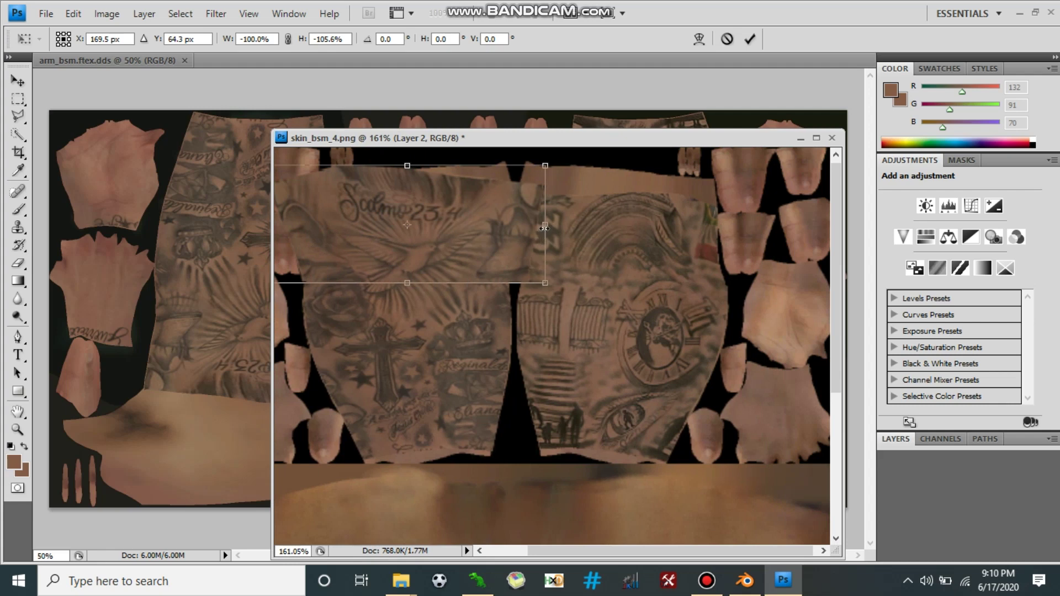
left_click_drag(541, 227, 522, 226)
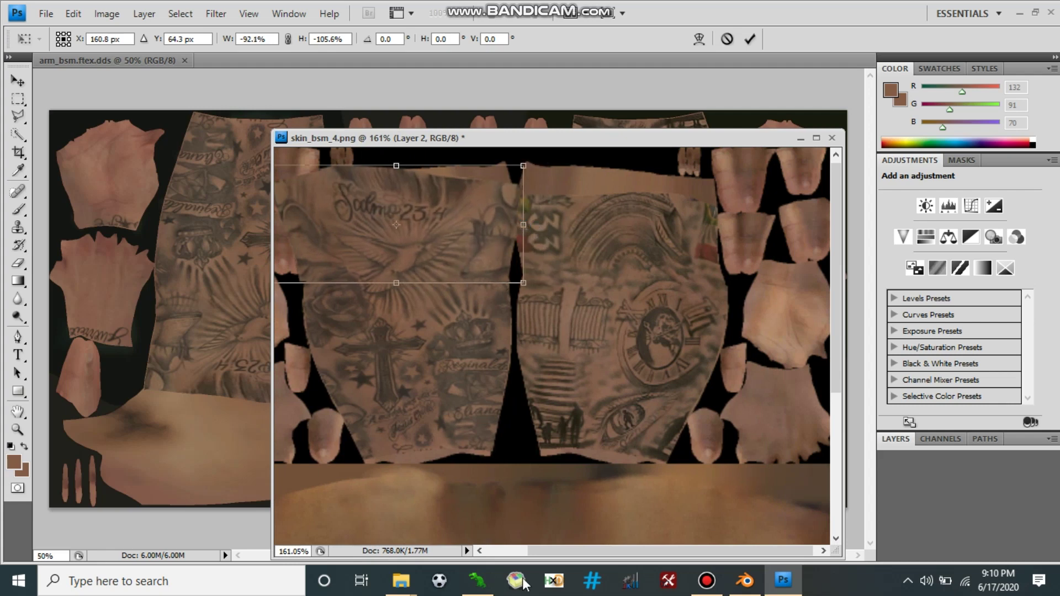
left_click_drag(578, 550, 536, 551)
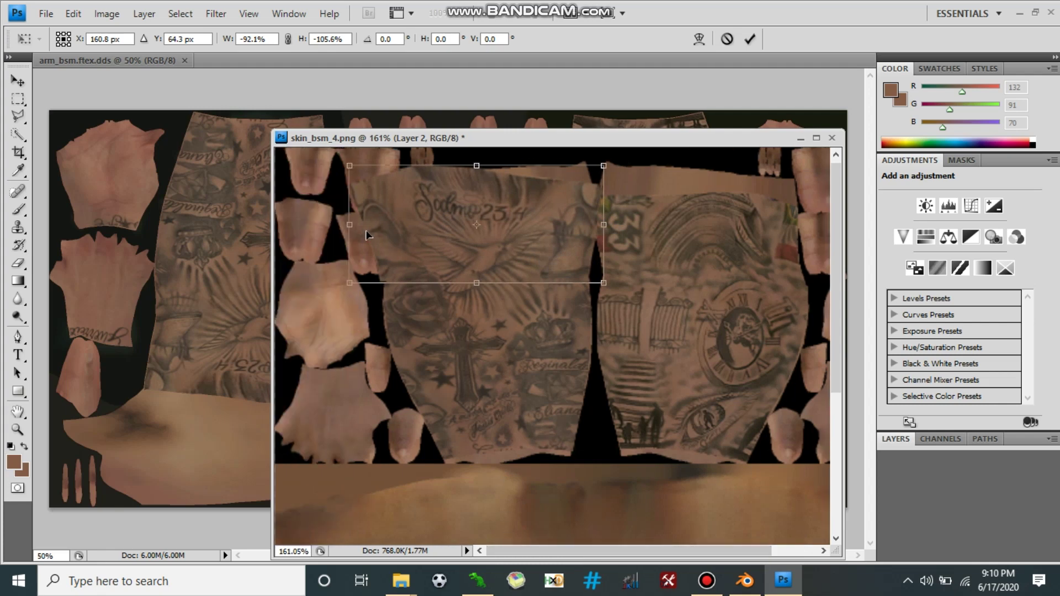
left_click_drag(350, 224, 355, 223)
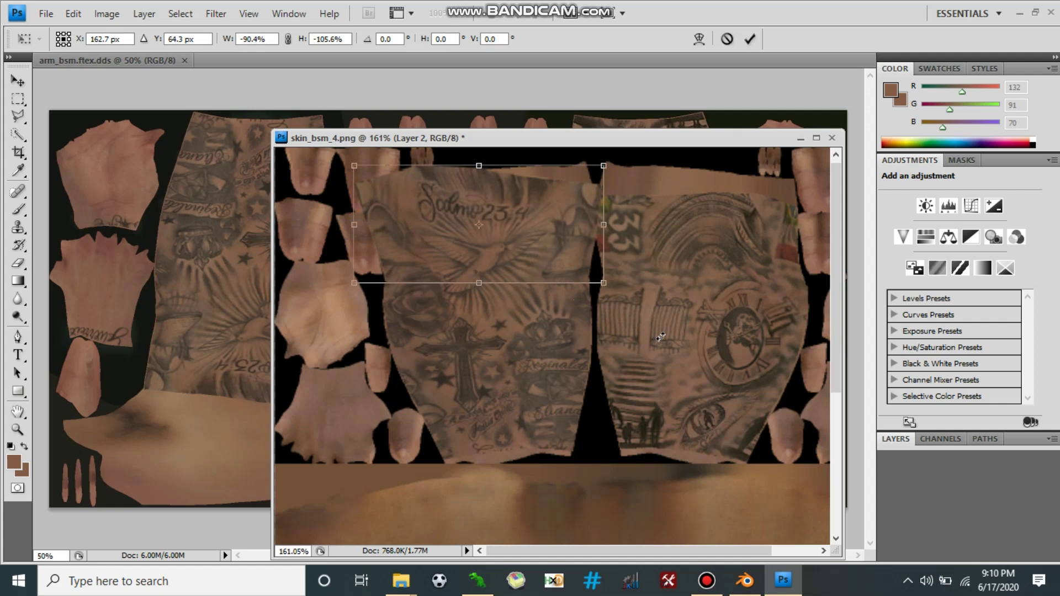
Nudge the tattoo section down to Y 65.6 px so it lines up with the lower tattoo along the seam.
key("Down")
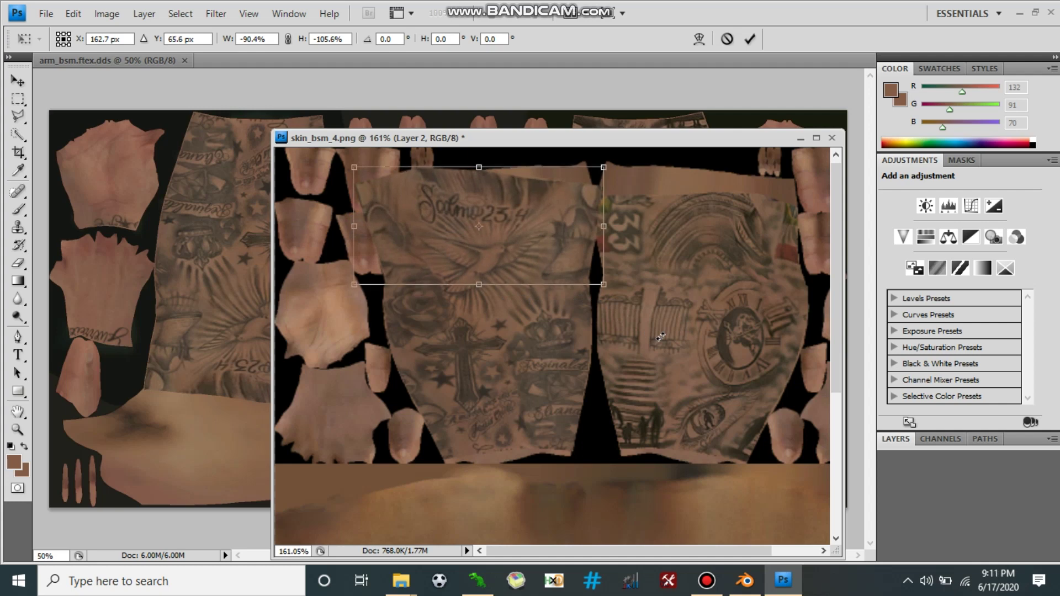
key("Down")
key("Up")
key("Down")
key("Up")
scroll(656, 334, "up", 1)
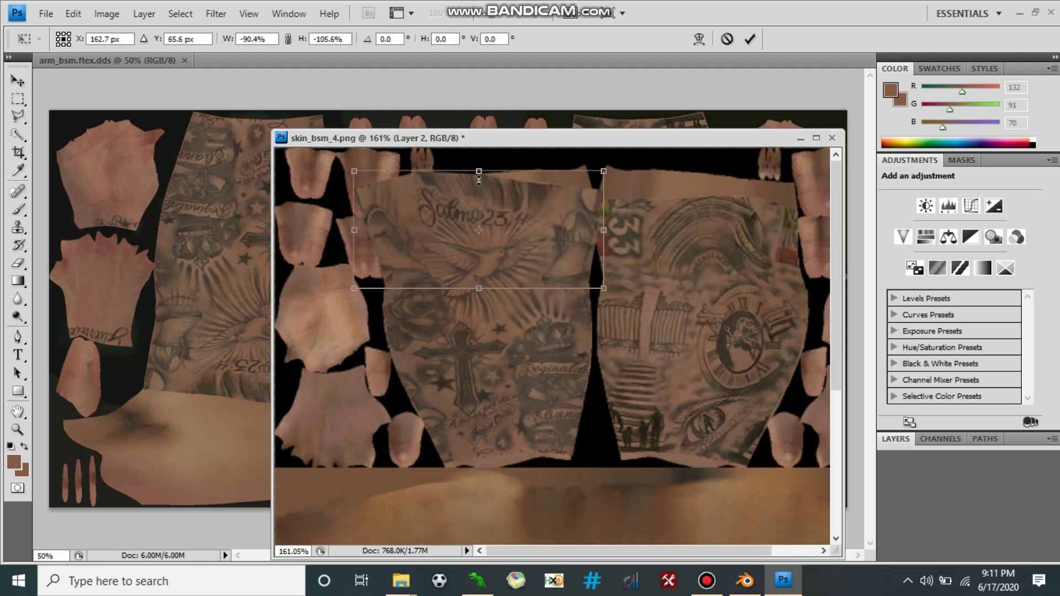
Reduce the upper tattoo section's height to about 80.5% and tilt it to about 179.5° to follow the arm piece's slope.
left_click_drag(478, 178, 478, 194)
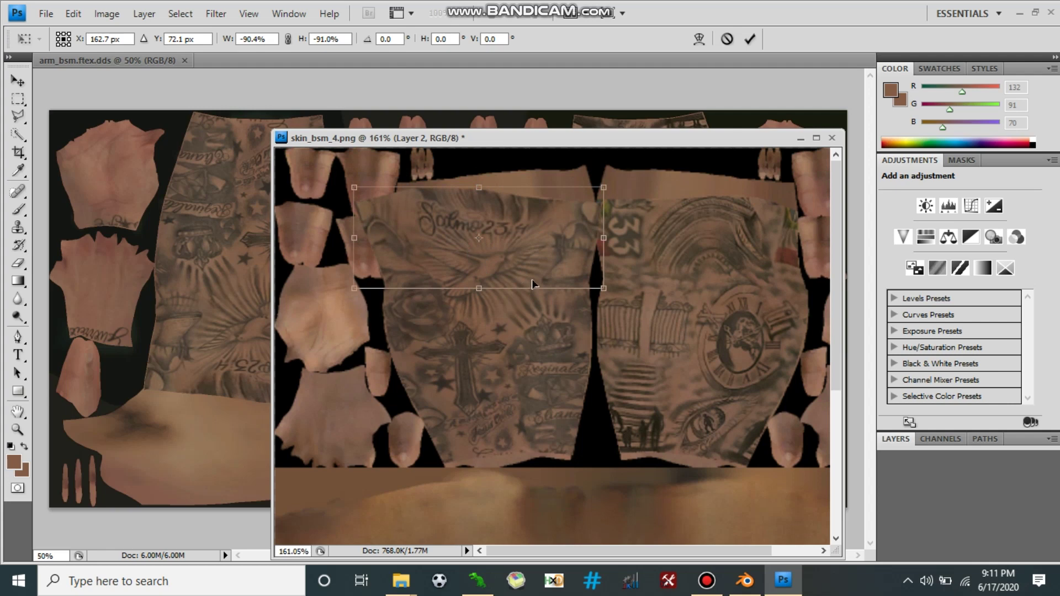
left_click_drag(628, 246, 627, 252)
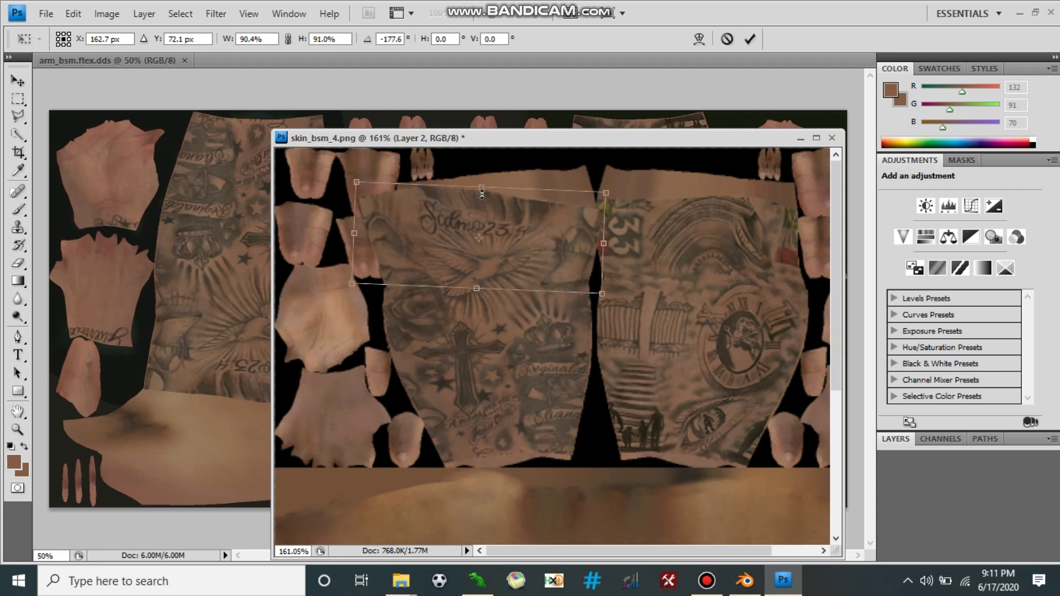
left_click_drag(481, 194, 482, 198)
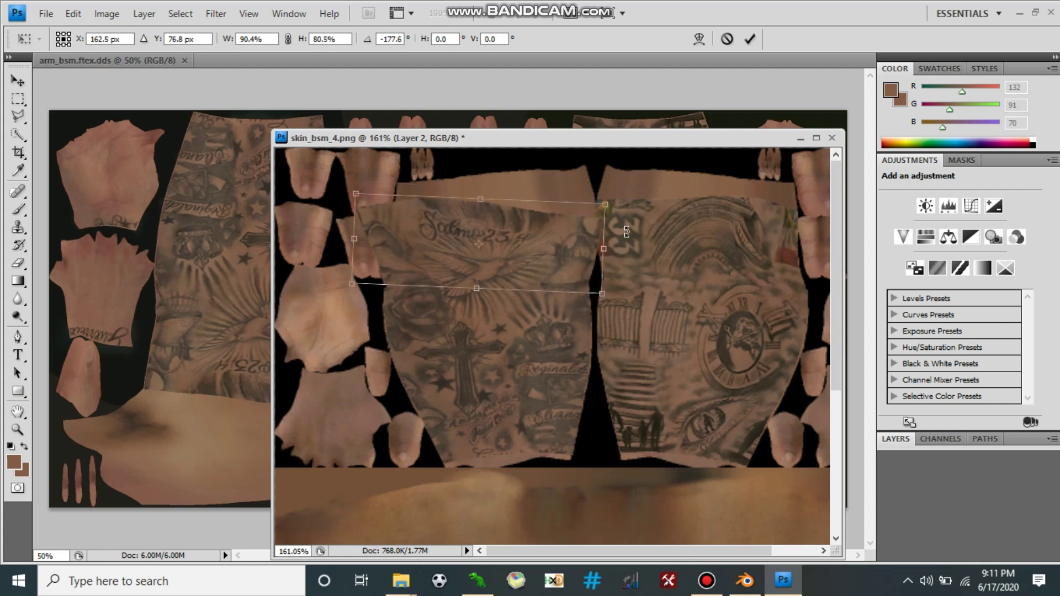
mouse_move(627, 232)
left_mouse_down()
mouse_move(625, 216)
mouse_move(622, 224)
left_mouse_up()
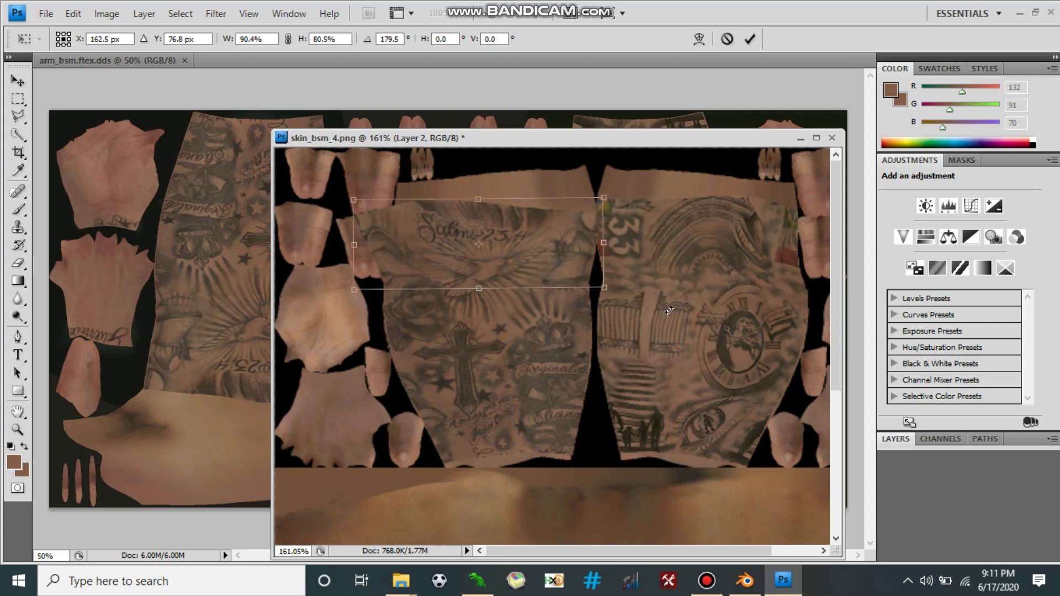
Nudge the upper tattoo section to Y 75.5 px so it lines up with the tattoo below.
key("Down")
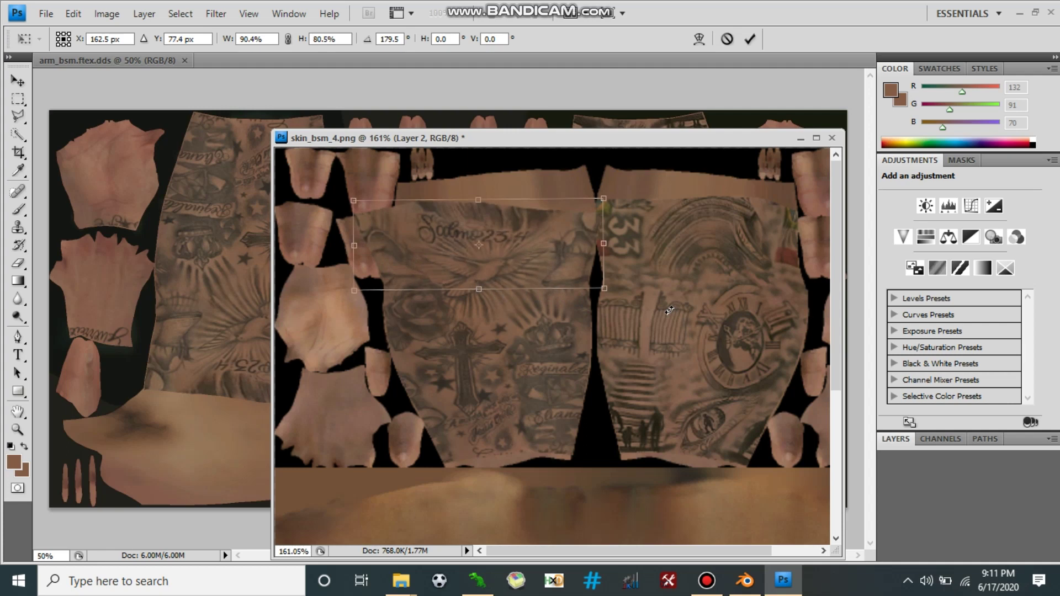
key("Up")
key("Up")
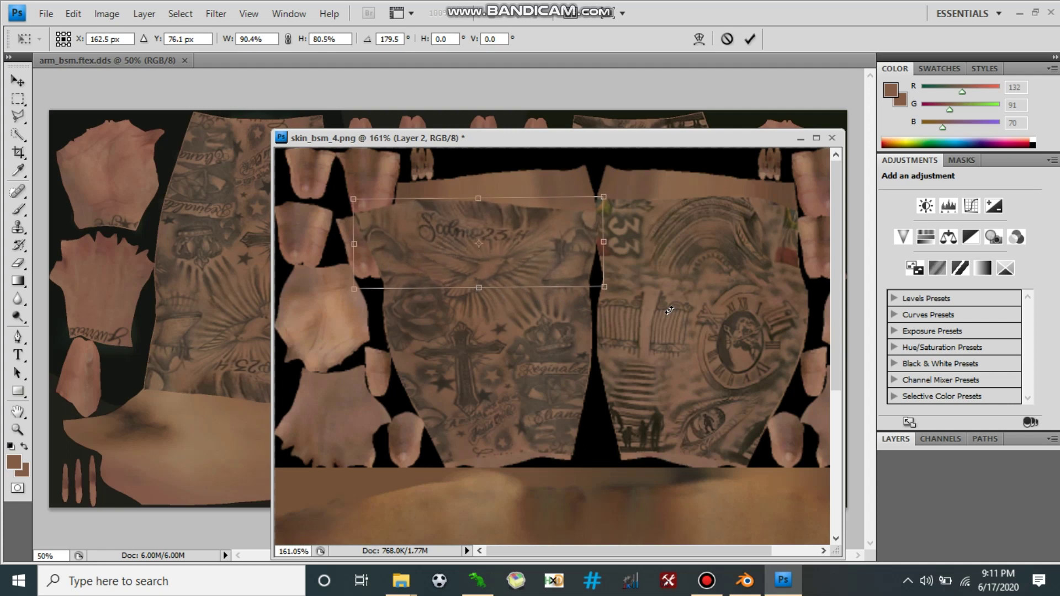
key("Up")
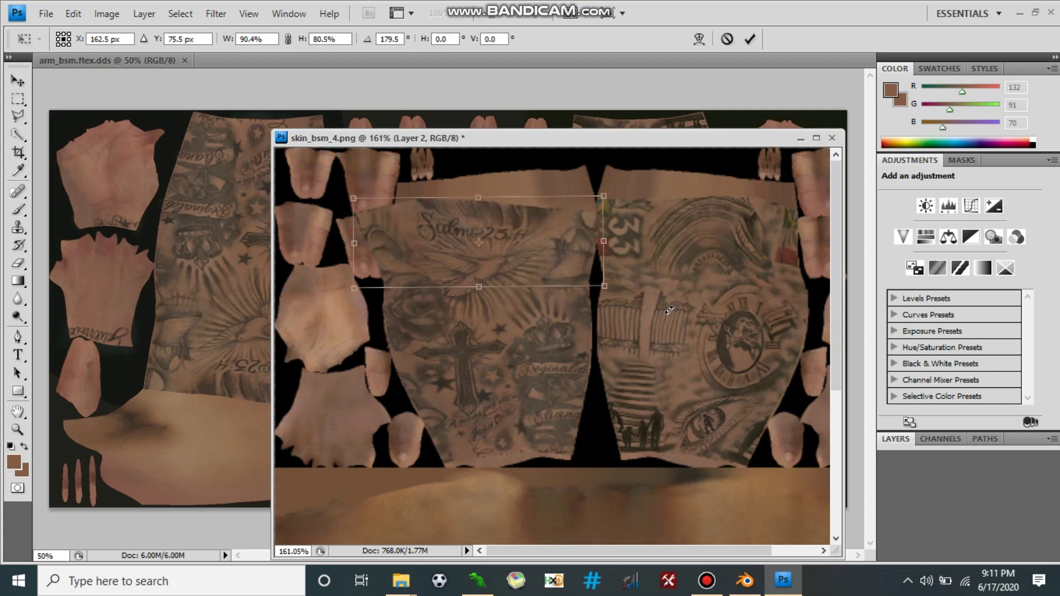
Warp the upper tattoo section, pulling its upper-left corner and left edge inward to match the arm piece's outline.
right_click(450, 273)
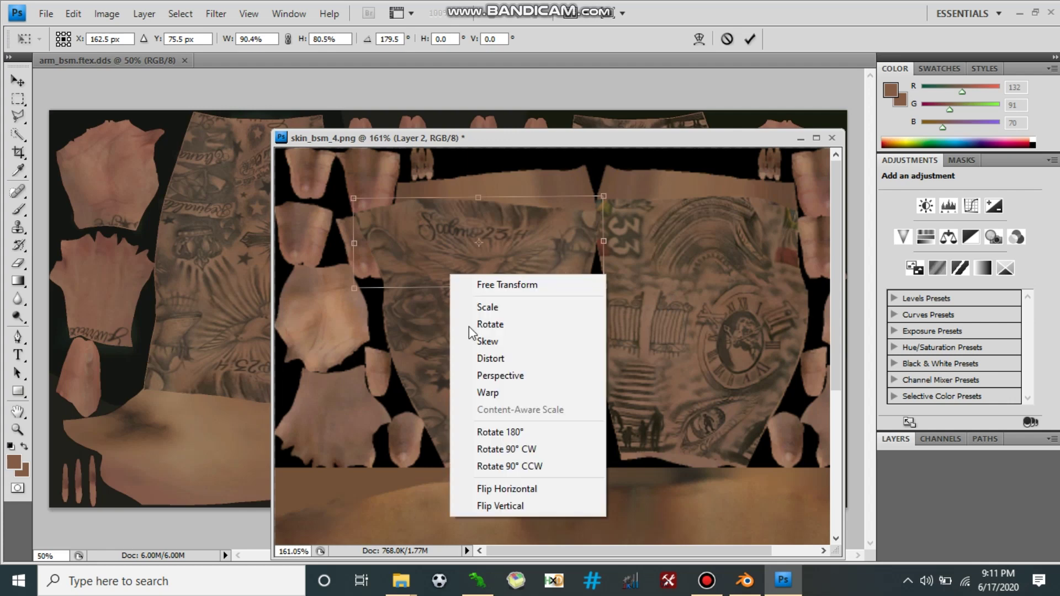
left_click(495, 395)
left_click_drag(358, 199, 437, 187)
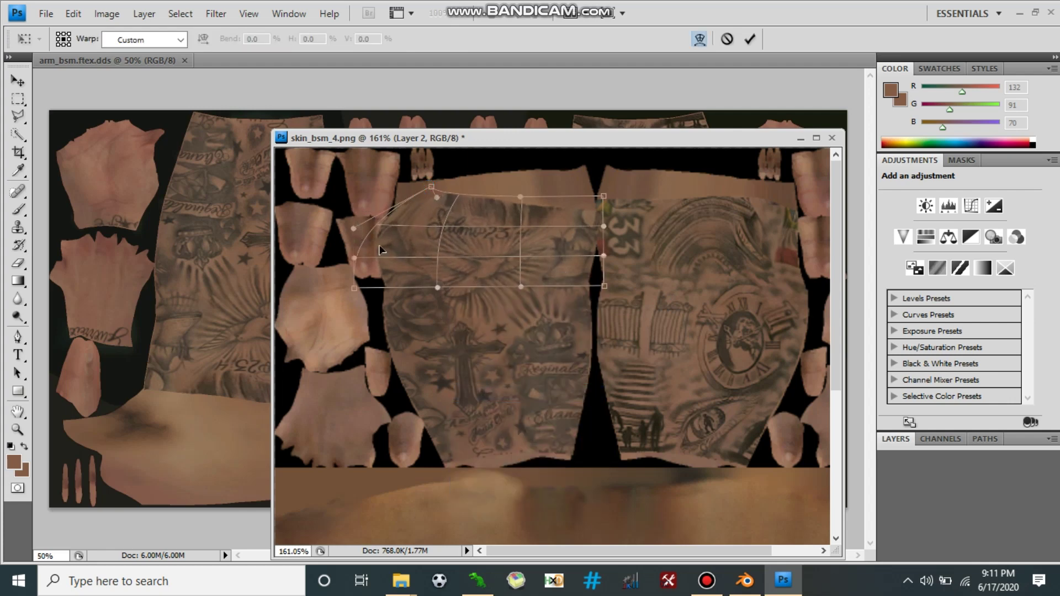
left_click_drag(359, 256, 405, 253)
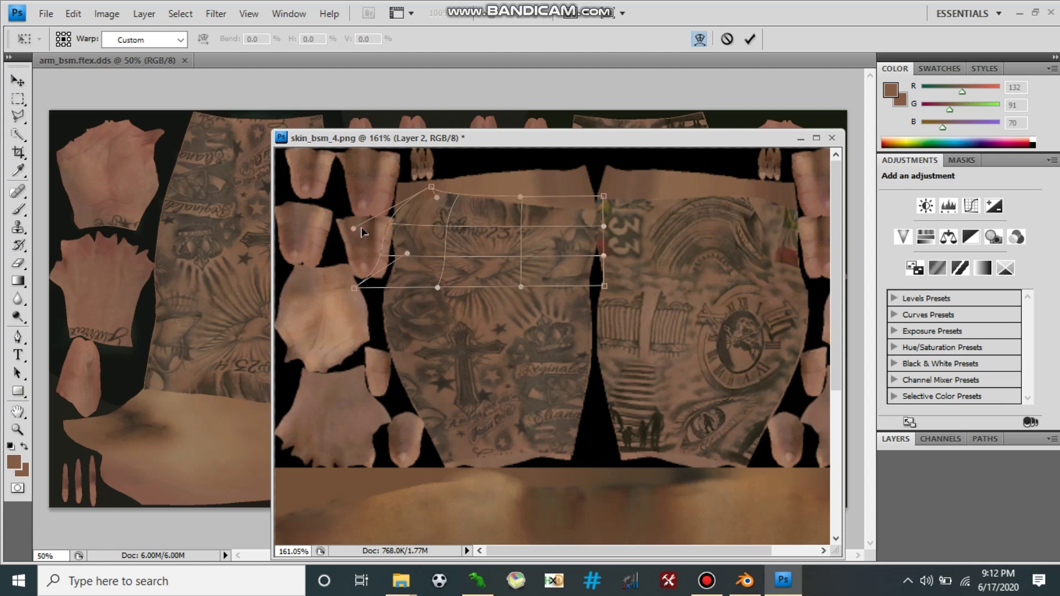
left_click_drag(353, 228, 368, 227)
mouse_move(435, 199)
left_mouse_down()
mouse_move(418, 207)
mouse_move(415, 195)
left_mouse_up()
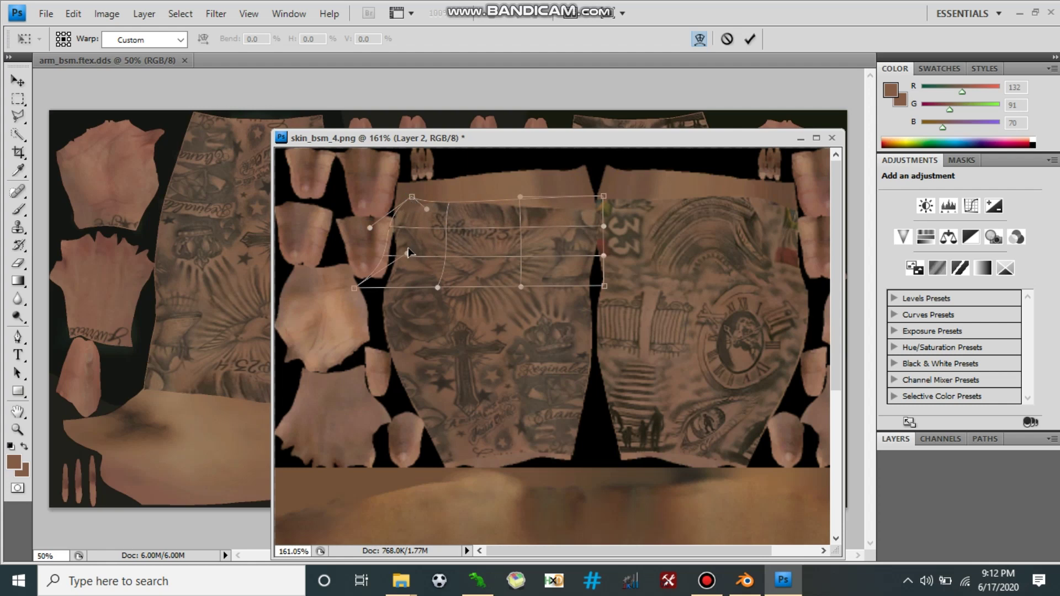
left_click_drag(408, 252, 418, 251)
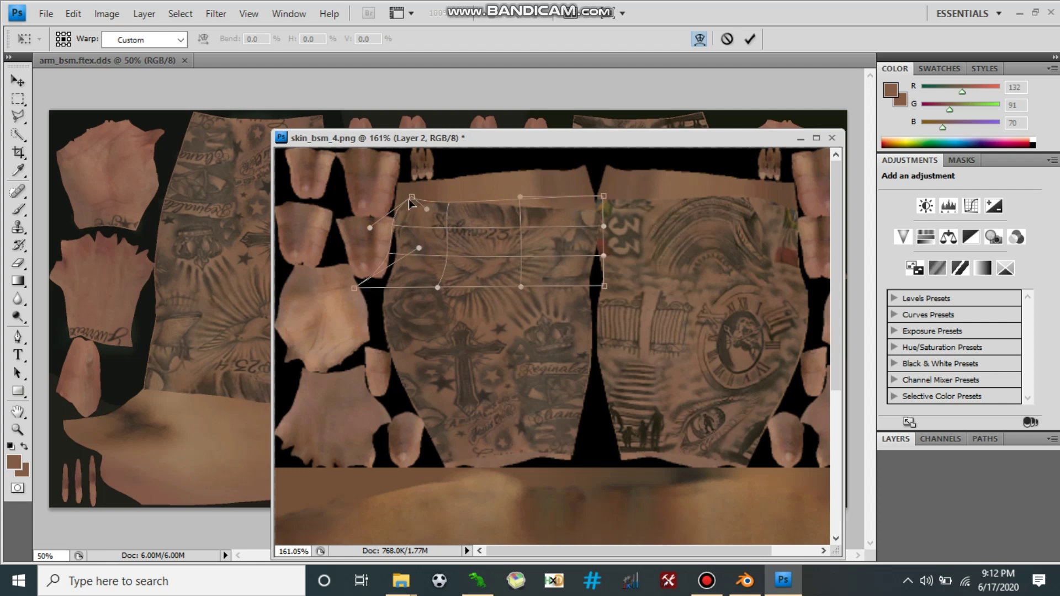
left_click_drag(410, 202, 405, 204)
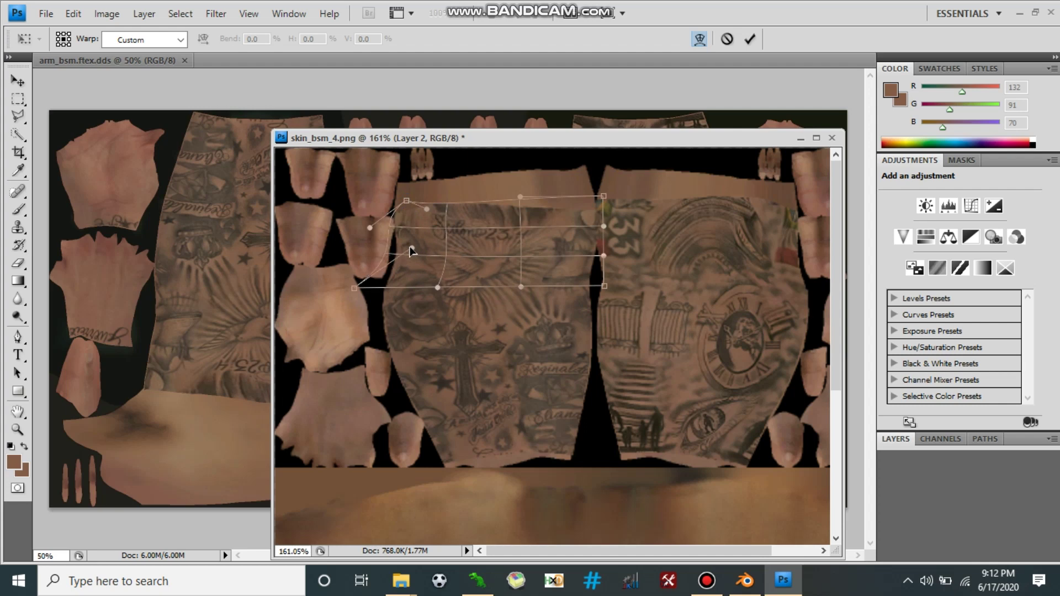
left_click_drag(411, 252, 410, 252)
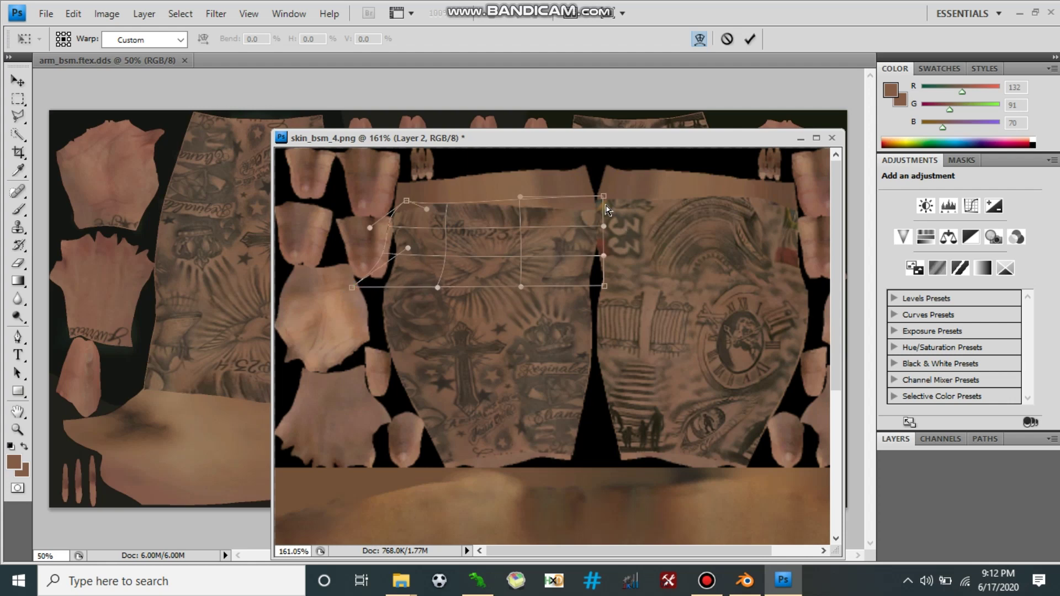
Warp the section's upper-right corner up and inward, adjust its right edge to the arm outline, and apply the transform.
left_click_drag(603, 198, 590, 188)
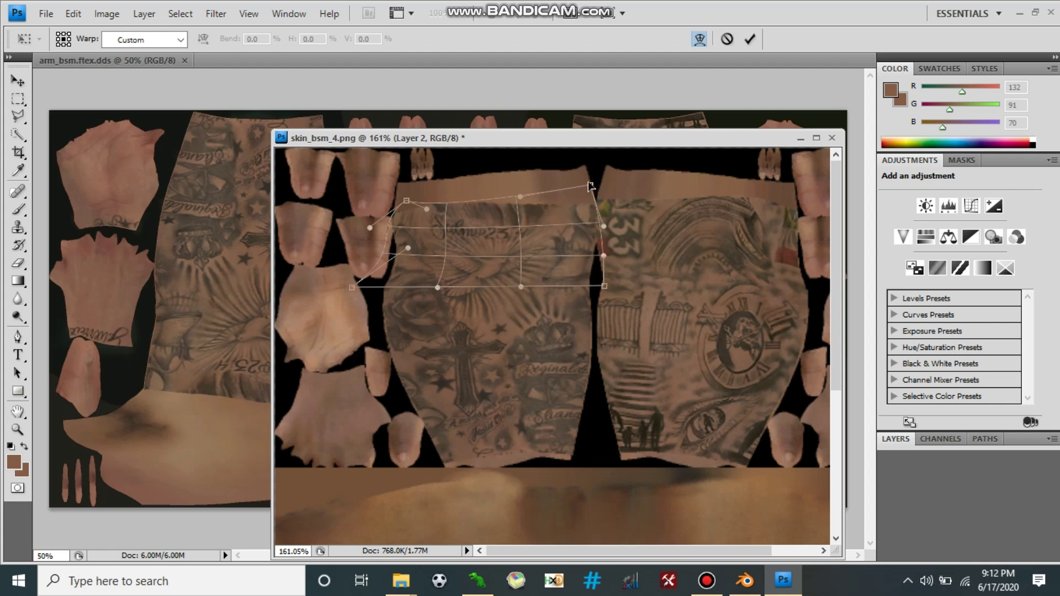
left_click_drag(590, 187, 587, 176)
left_click_drag(598, 258, 599, 253)
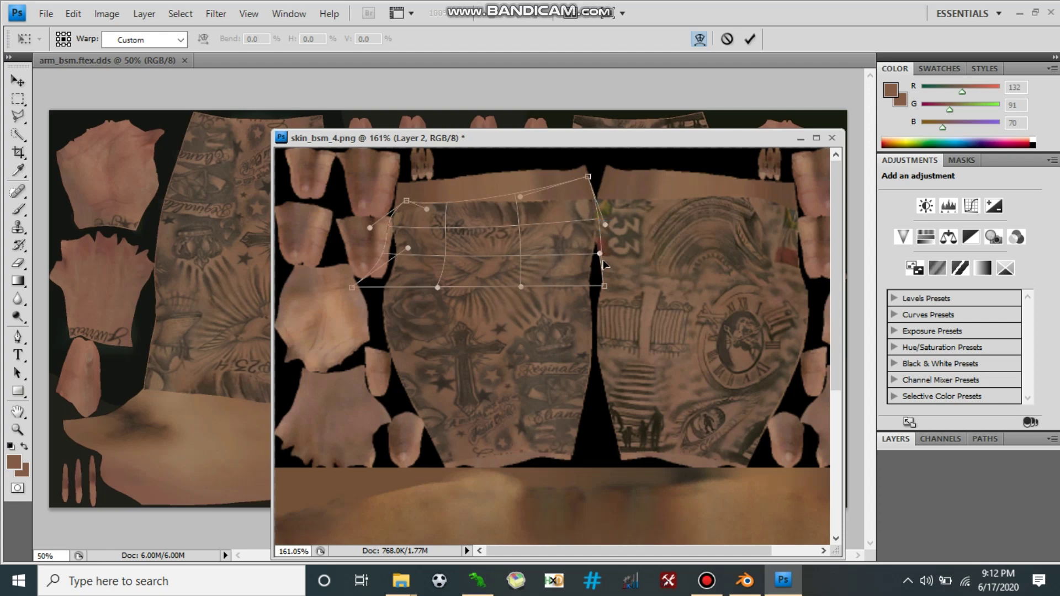
left_click_drag(603, 254, 604, 254)
left_click(749, 39)
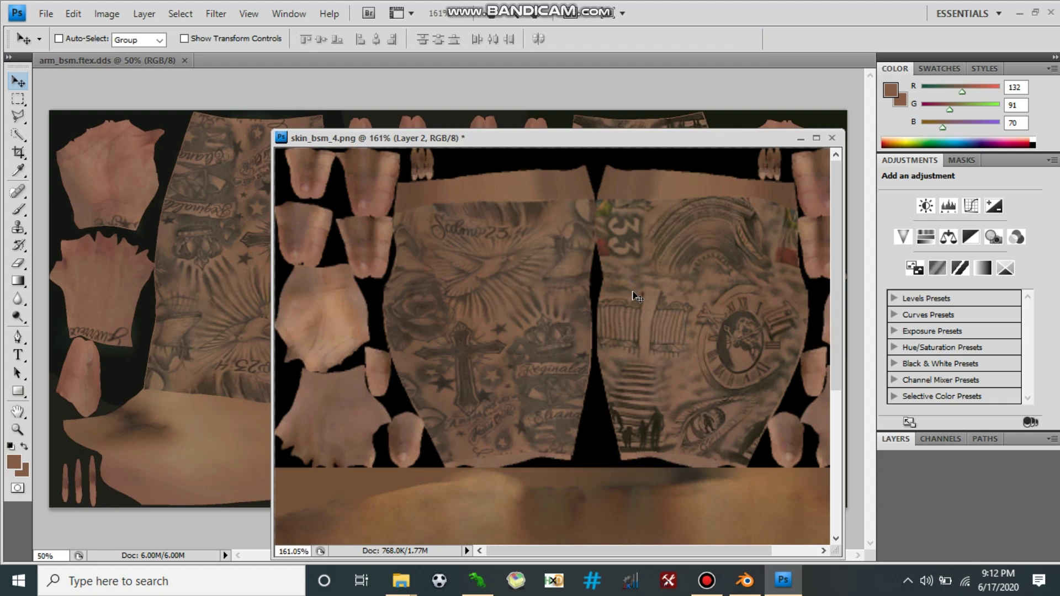
Save the texture as skin_bsm_4.png in the EMERSON folder, replacing the existing file, in PNG format with no interlacing.
left_click(47, 13)
mouse_move(73, 13)
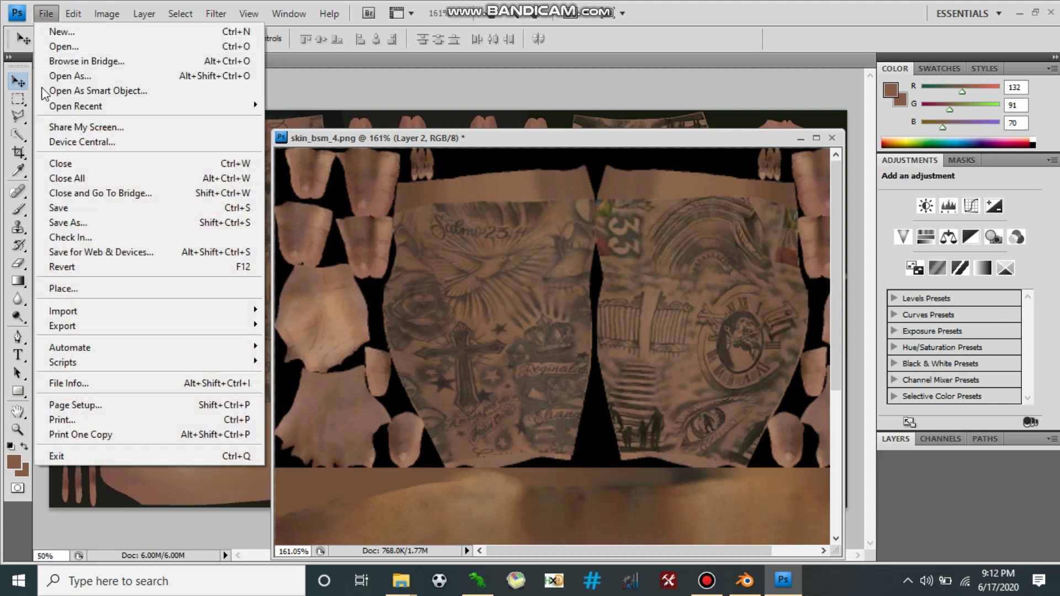
left_click(55, 213)
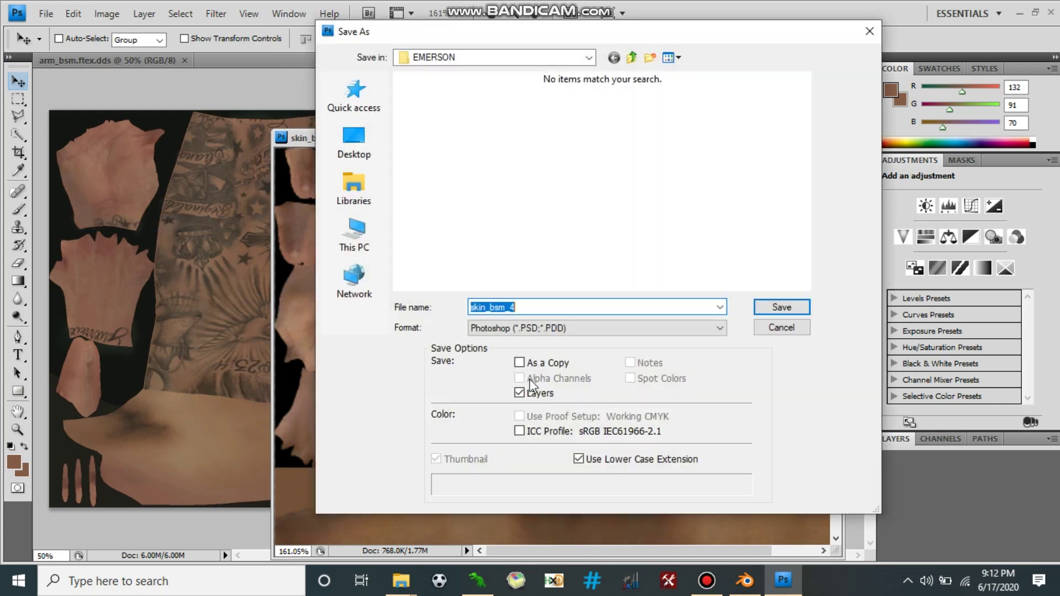
left_click(555, 329)
left_click(605, 490)
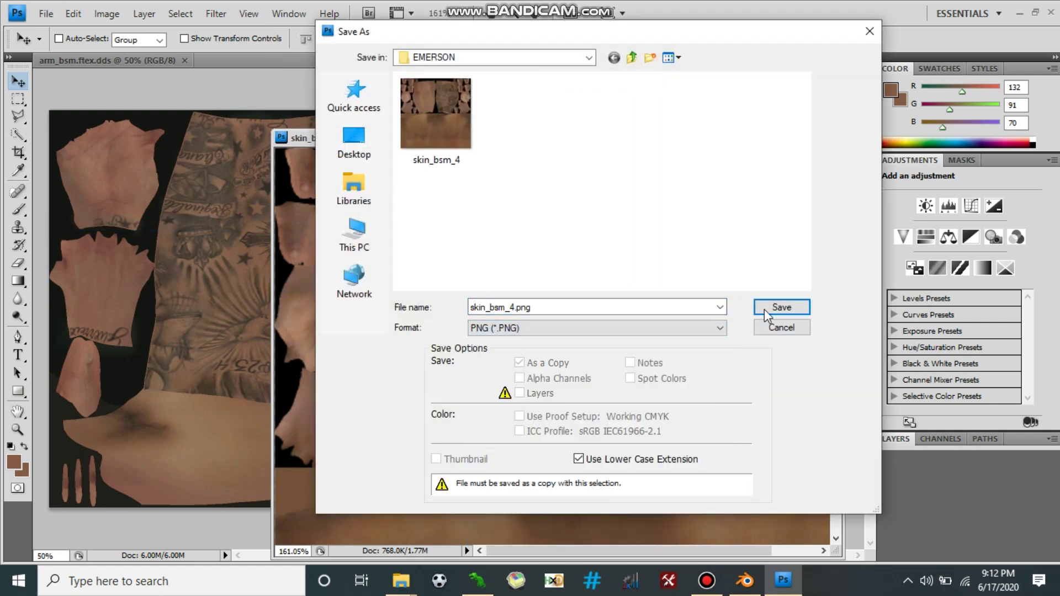
left_click(781, 307)
left_click(469, 222)
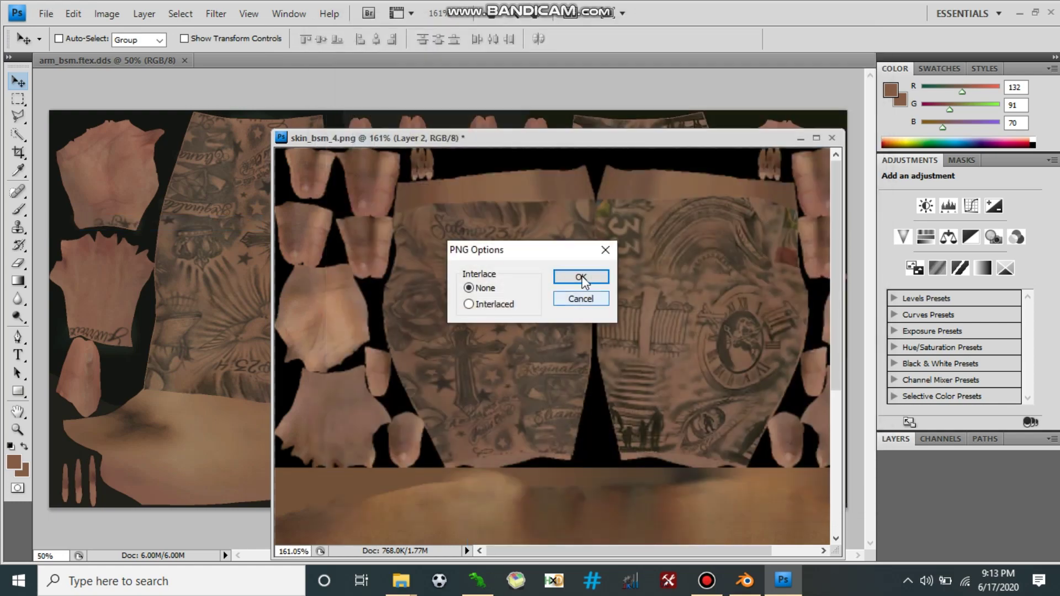
left_click(590, 277)
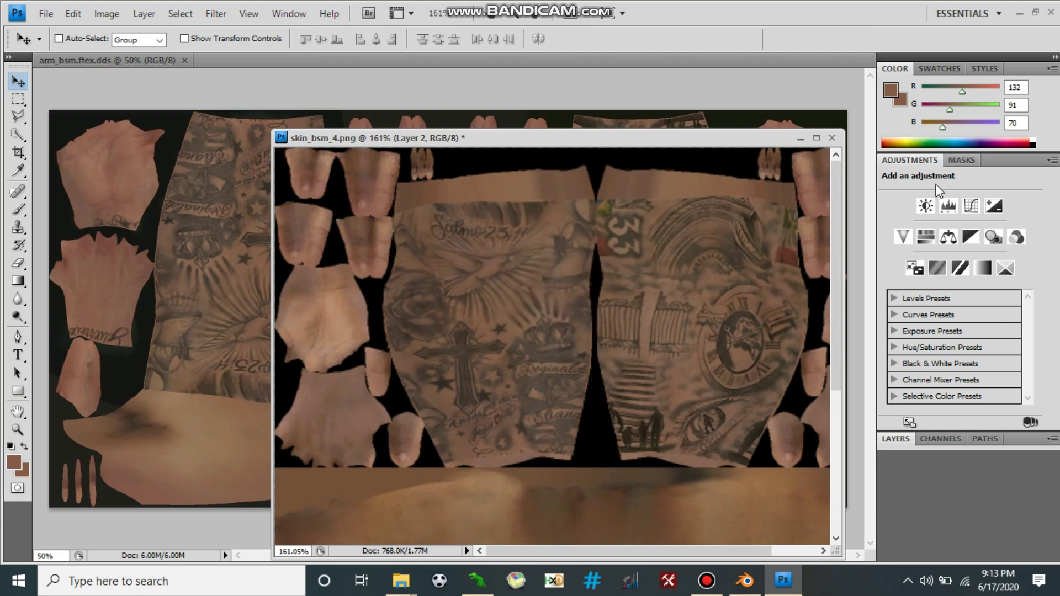
Minimize Photoshop, launch Blender from the PS3TOOLS folder on the desktop, and dismiss its splash screen.
left_click(1019, 13)
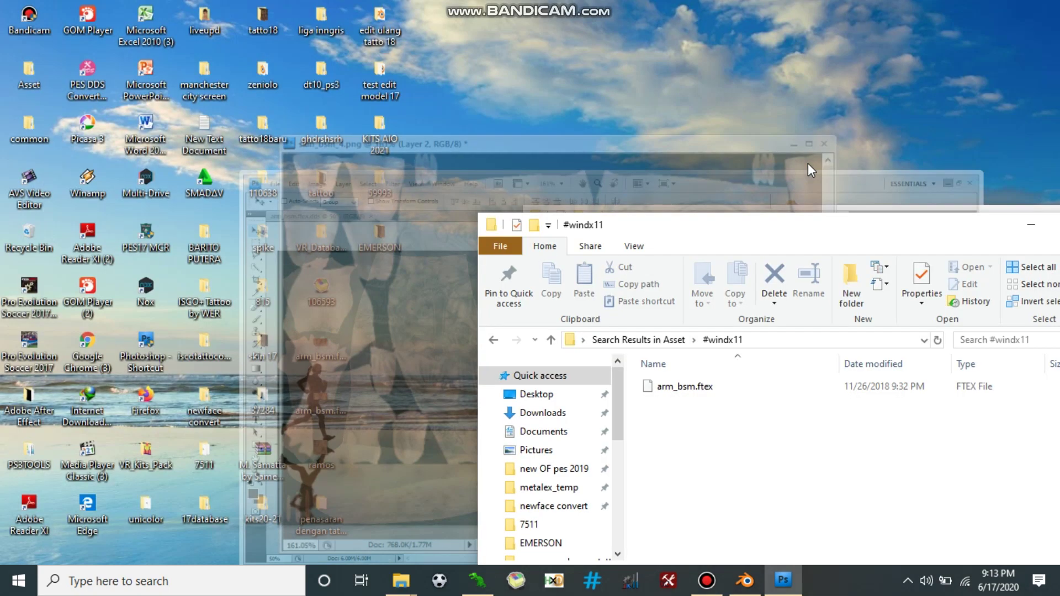
double_click(36, 414)
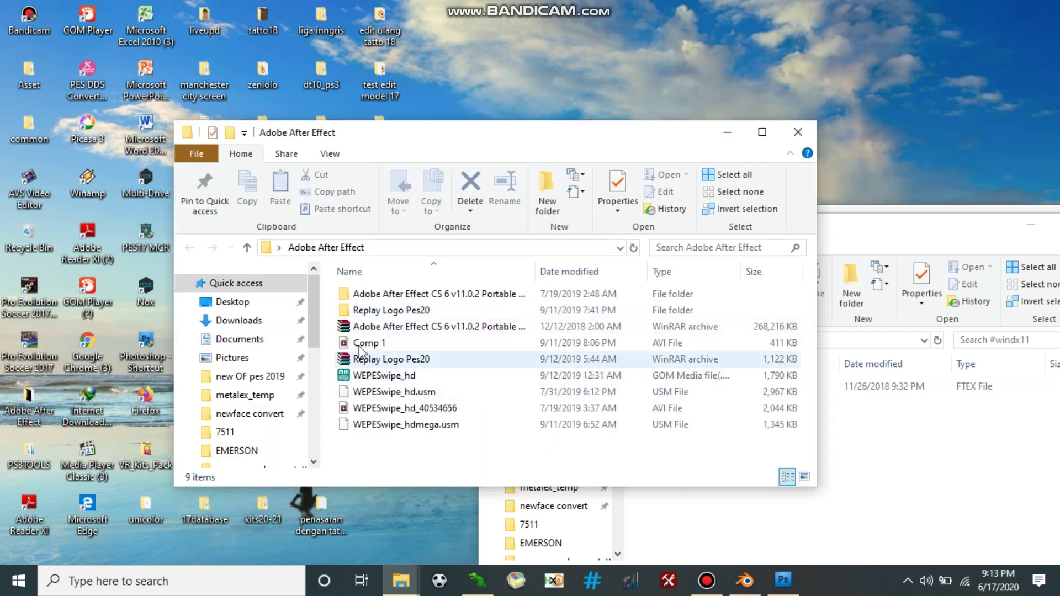
left_click(31, 453)
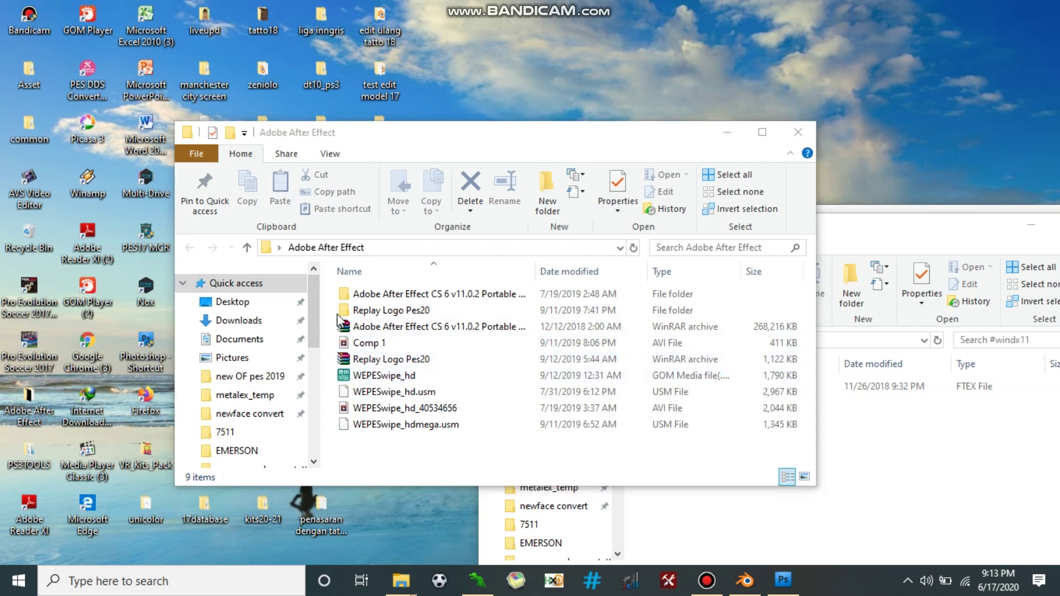
double_click(530, 330)
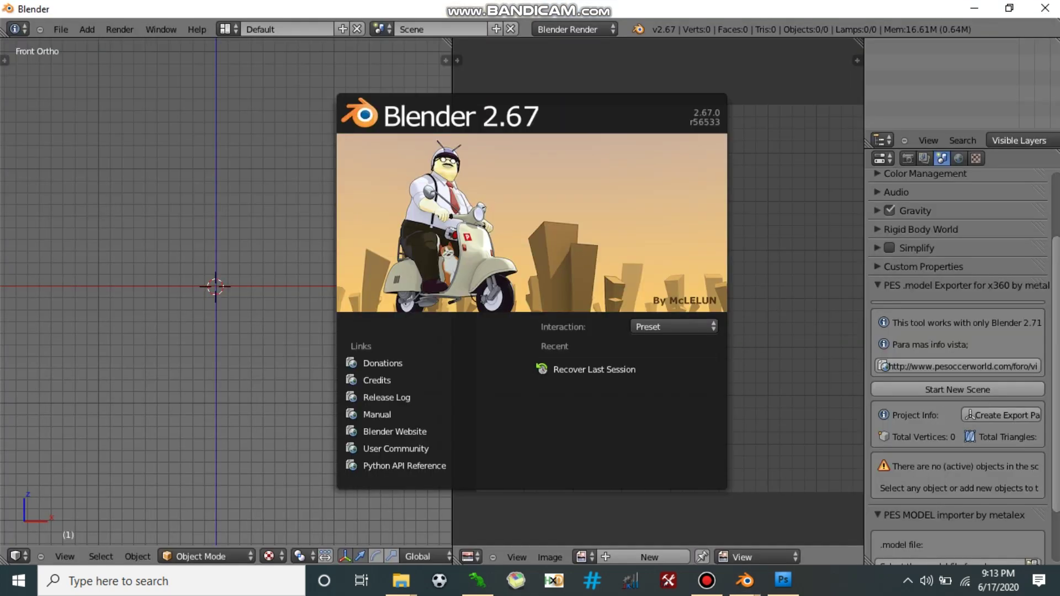
key("Escape")
Import arm.model from the body folder with the PES MODEL importer.
scroll(1056, 489, "down", 2)
left_click(1036, 511)
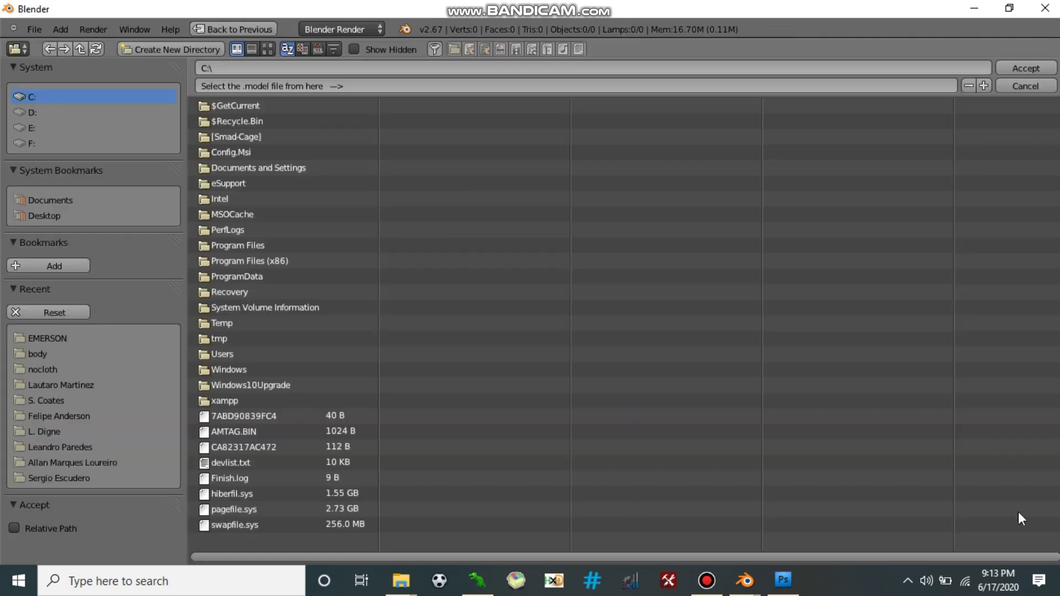
left_click(31, 359)
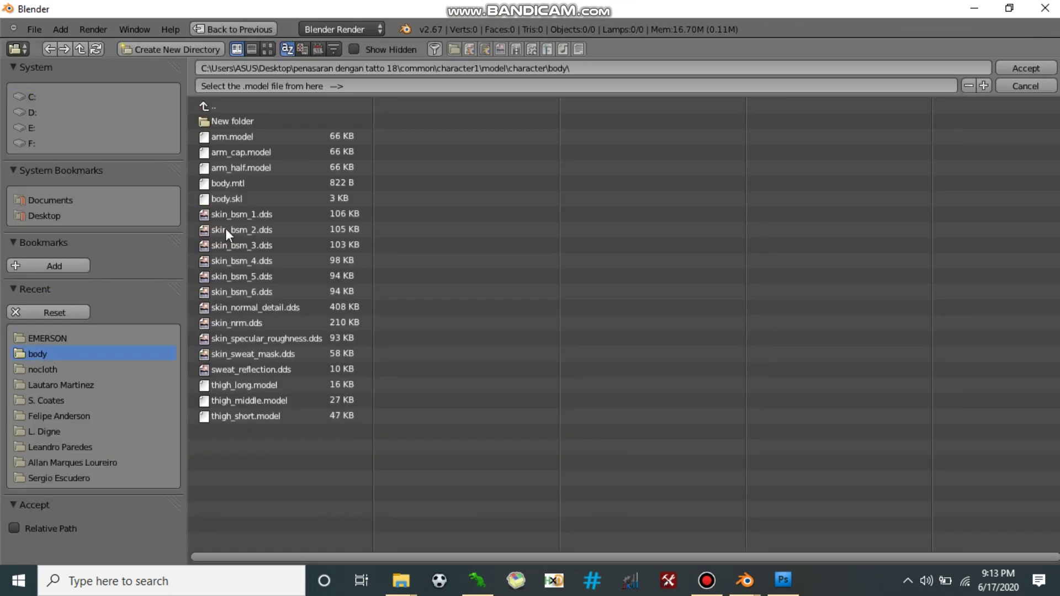
double_click(226, 139)
scroll(941, 532, "down", 4)
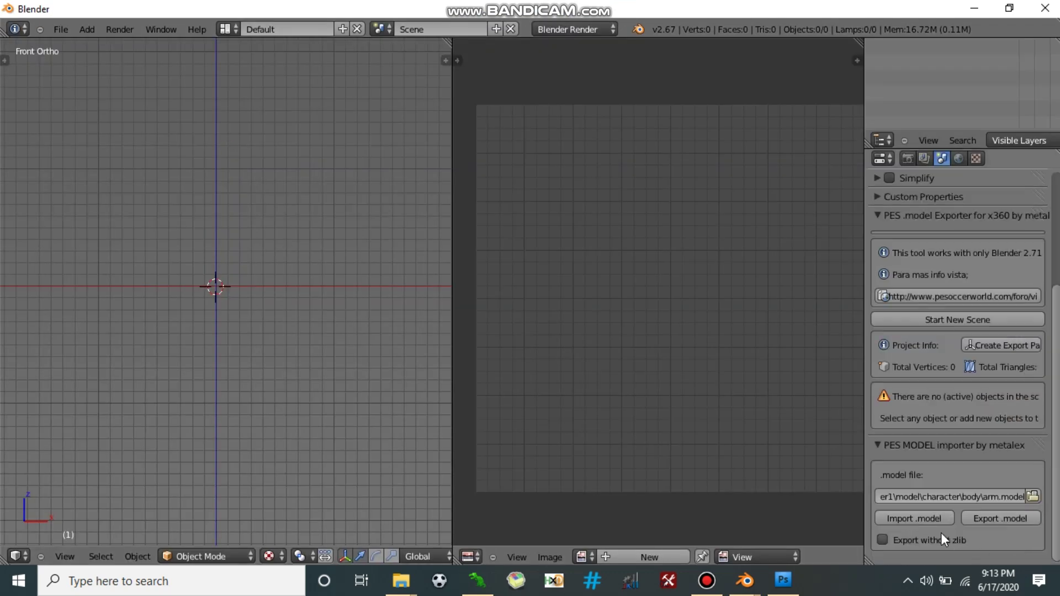
left_click(929, 511)
Put the arm mesh in Edit Mode and open skin_bsm_4.png from the EMERSON folder as its UV image.
left_click(952, 49)
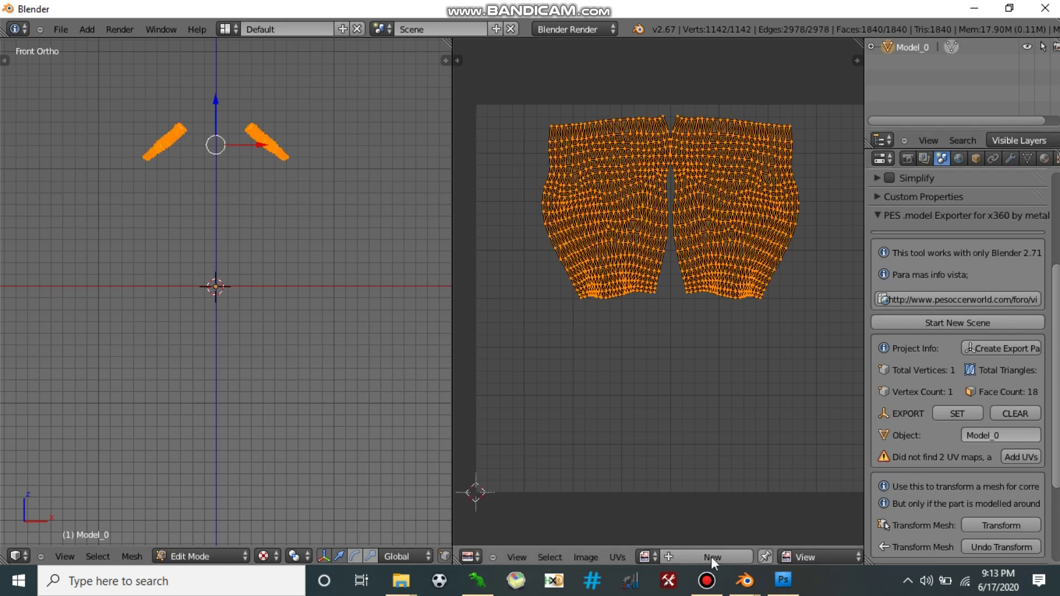
left_click(586, 557)
left_click(588, 526)
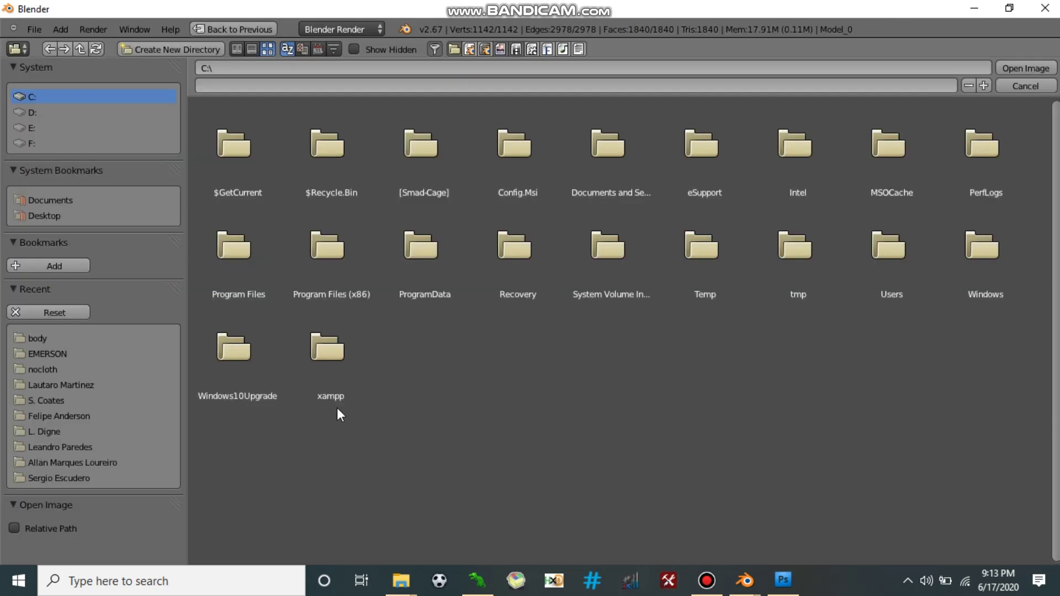
left_click(49, 352)
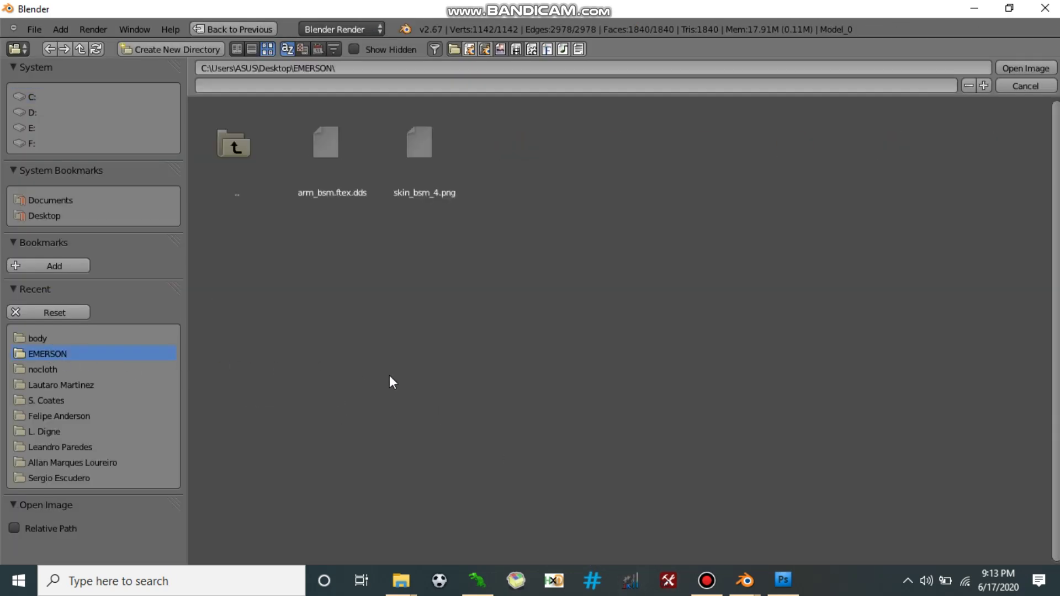
double_click(425, 158)
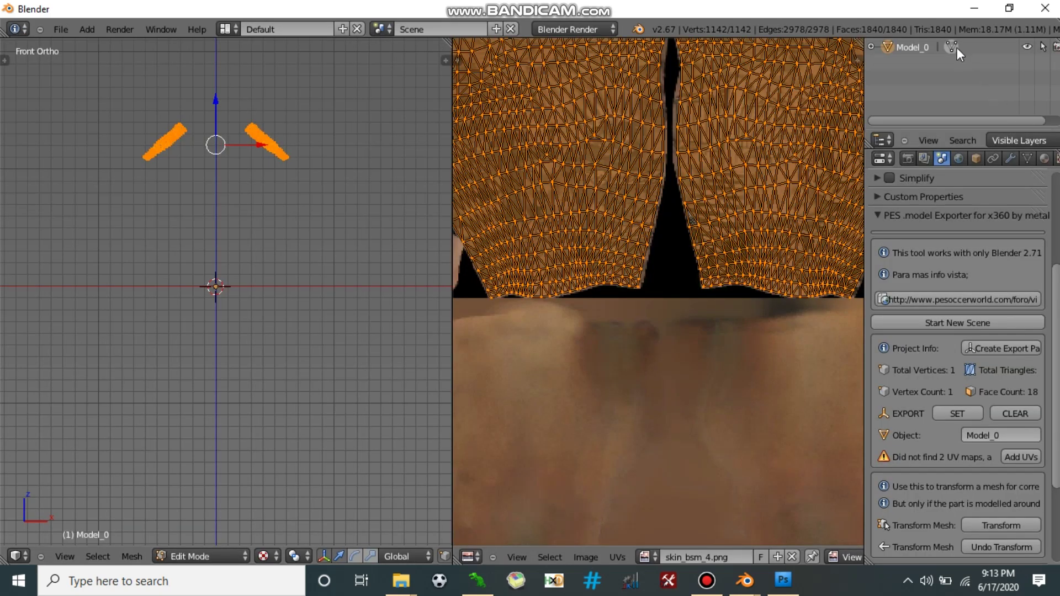
Leave Edit Mode, examine the tattoo on both arms from several angles in a widened 3D view, and close Blender.
left_click(950, 47)
left_click_drag(236, 98, 595, 238)
scroll(709, 267, "down", 3)
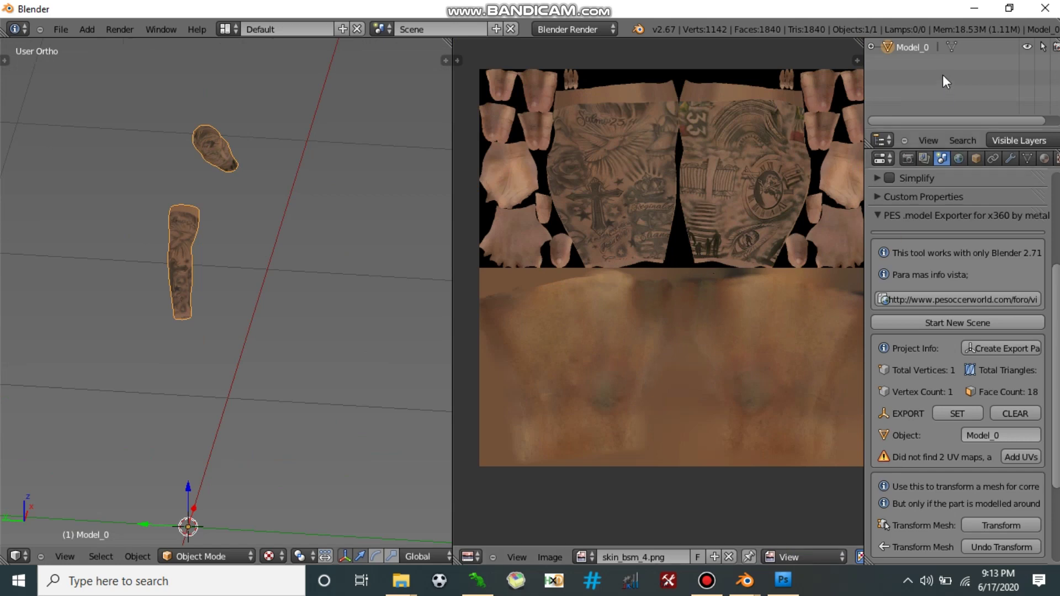
left_click(949, 45)
left_click(948, 46)
left_click_drag(185, 258, 215, 227)
scroll(231, 237, "up", 3)
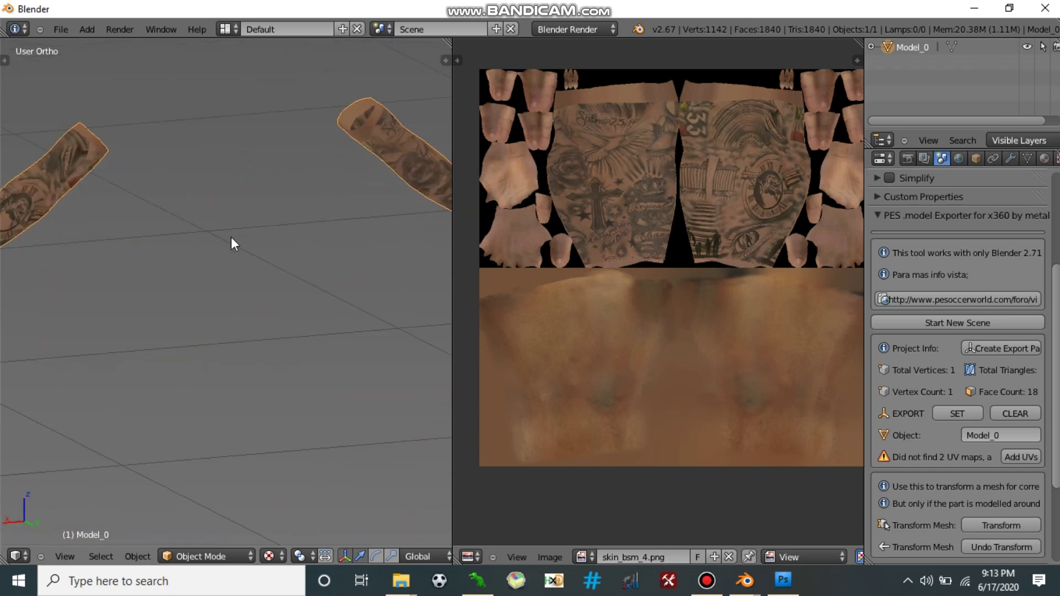
left_click_drag(452, 247, 617, 247)
scroll(314, 288, "down", 3)
left_click_drag(285, 282, 491, 331)
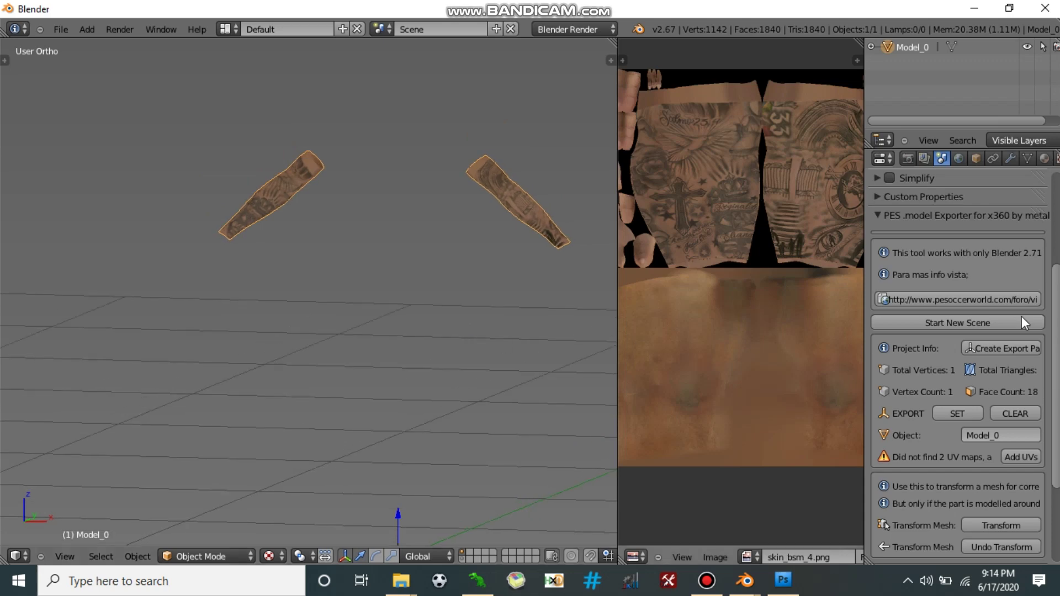
left_click(1051, 11)
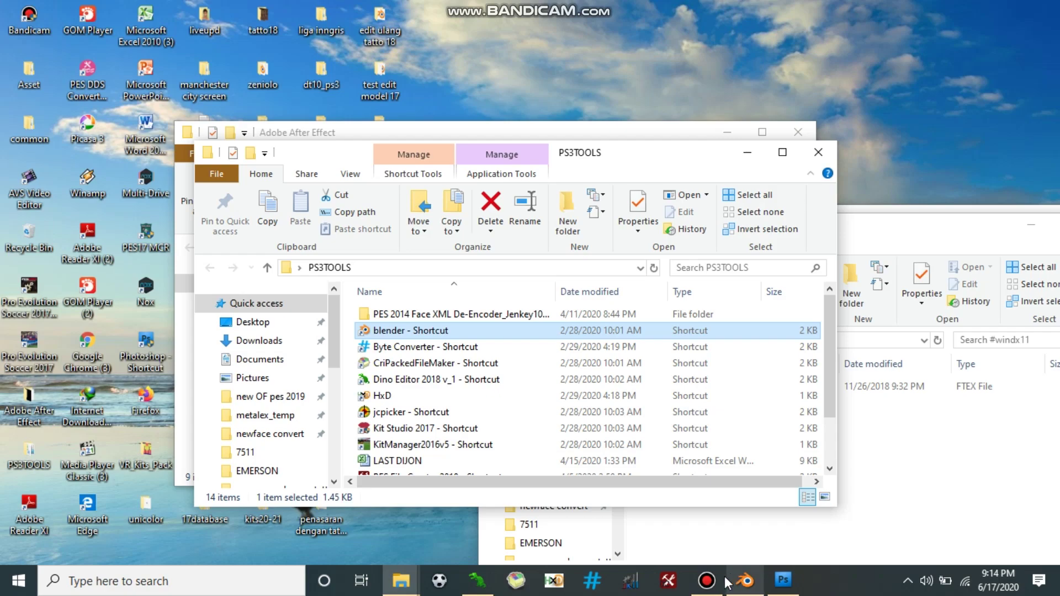
left_click(706, 580)
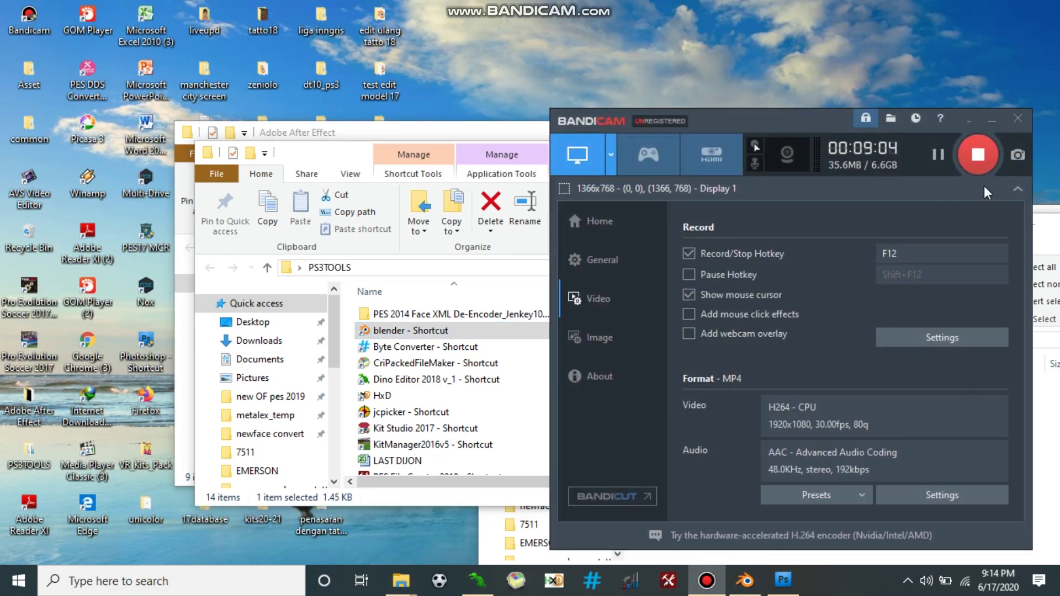